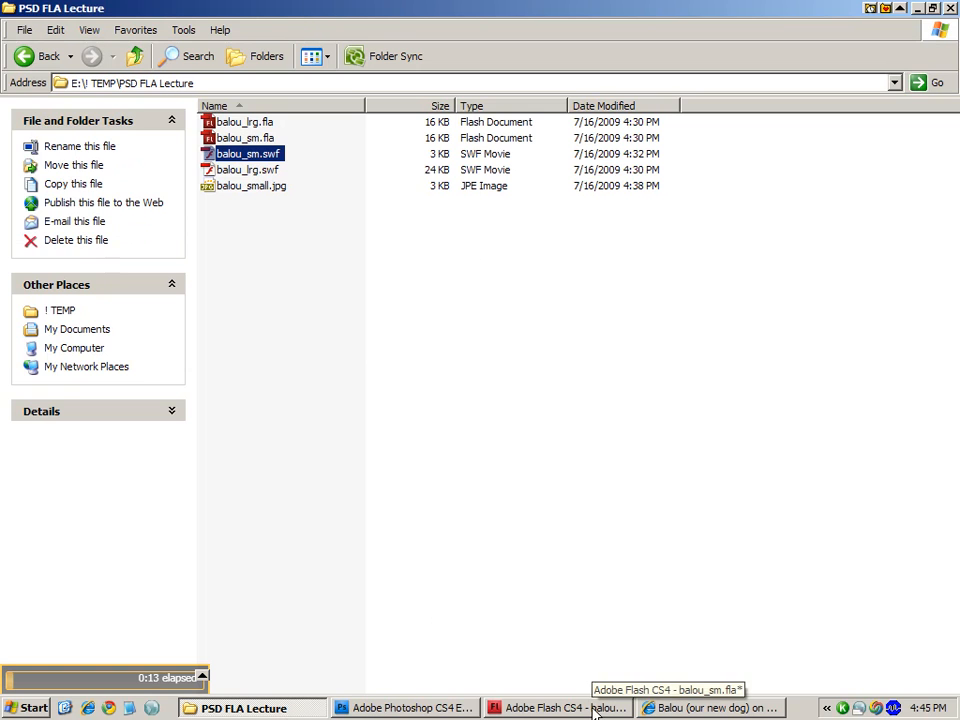
- Save the Photoshop image for the web as JPEG High, replacing balou_small.jpg in the PSD FLA Lecture folder
{"action": "left_click", "coordinate": [454, 707]}
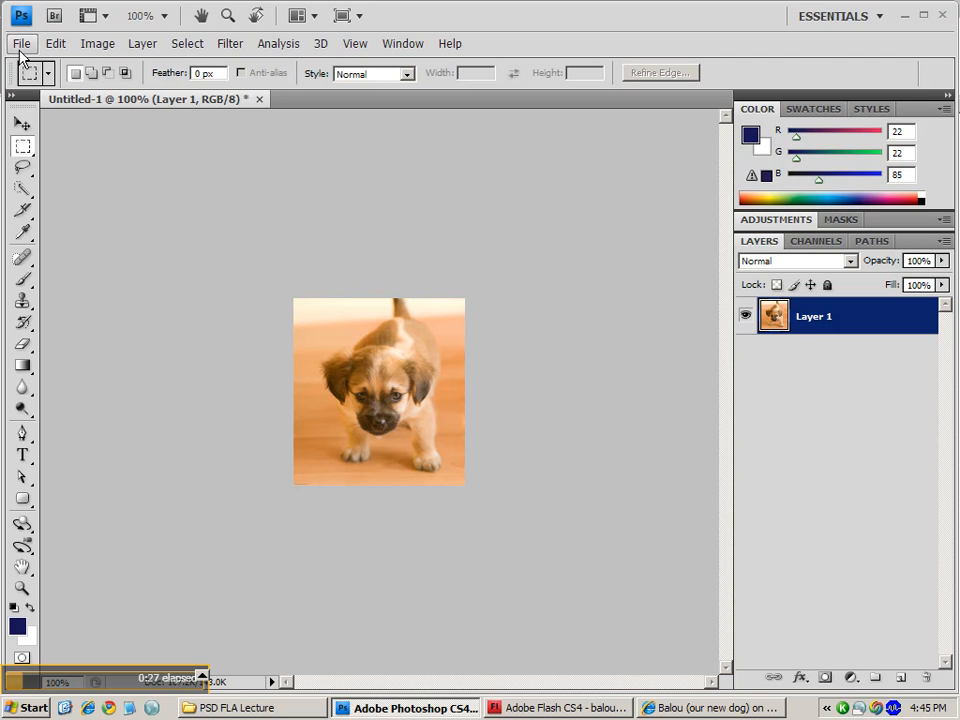
{"action": "key", "text": "ctrl+alt+shift+s"}
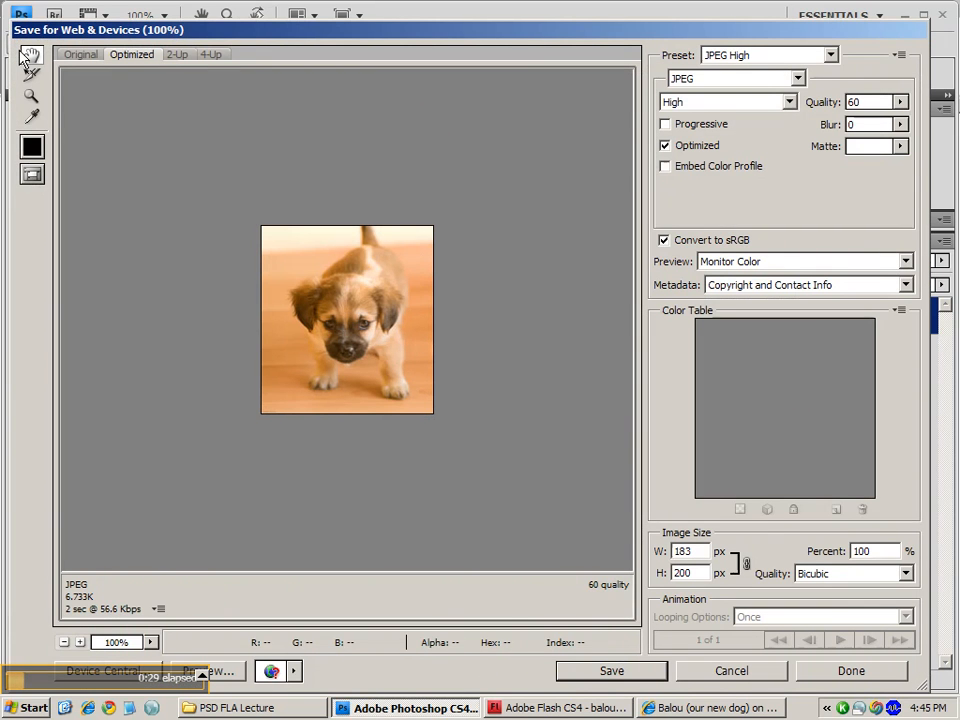
{"action": "left_click", "coordinate": [611, 671]}
{"action": "left_click", "coordinate": [368, 208]}
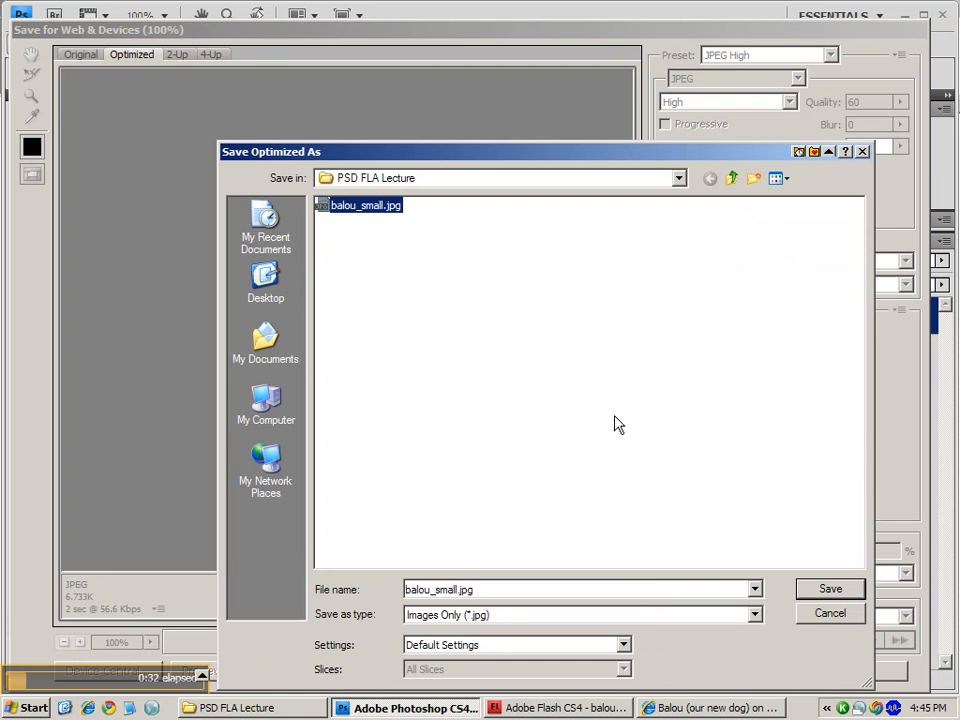
{"action": "left_click", "coordinate": [830, 589]}
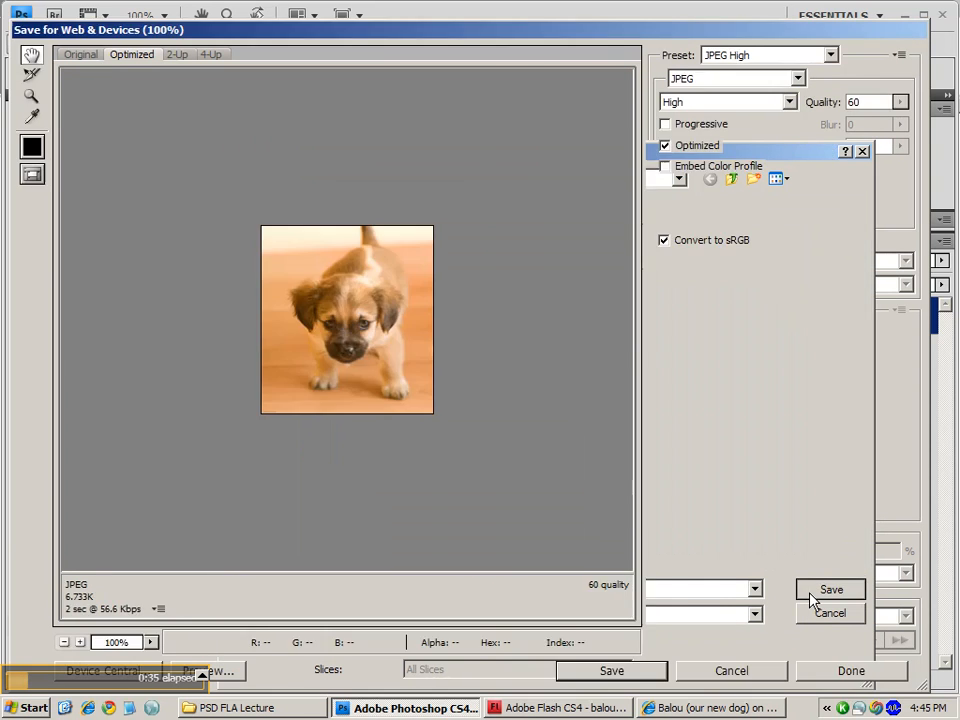
{"action": "left_click", "coordinate": [605, 386]}
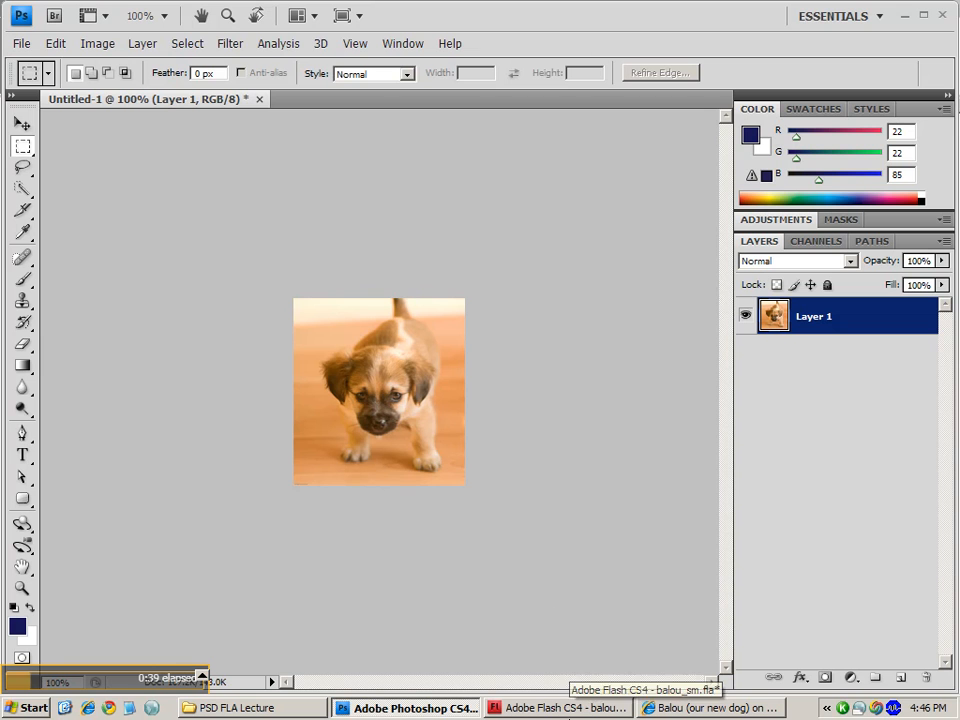
- Import balou_small.jpg onto the Flash stage and move it to the right of the small puppy picture
{"action": "left_click", "coordinate": [569, 712]}
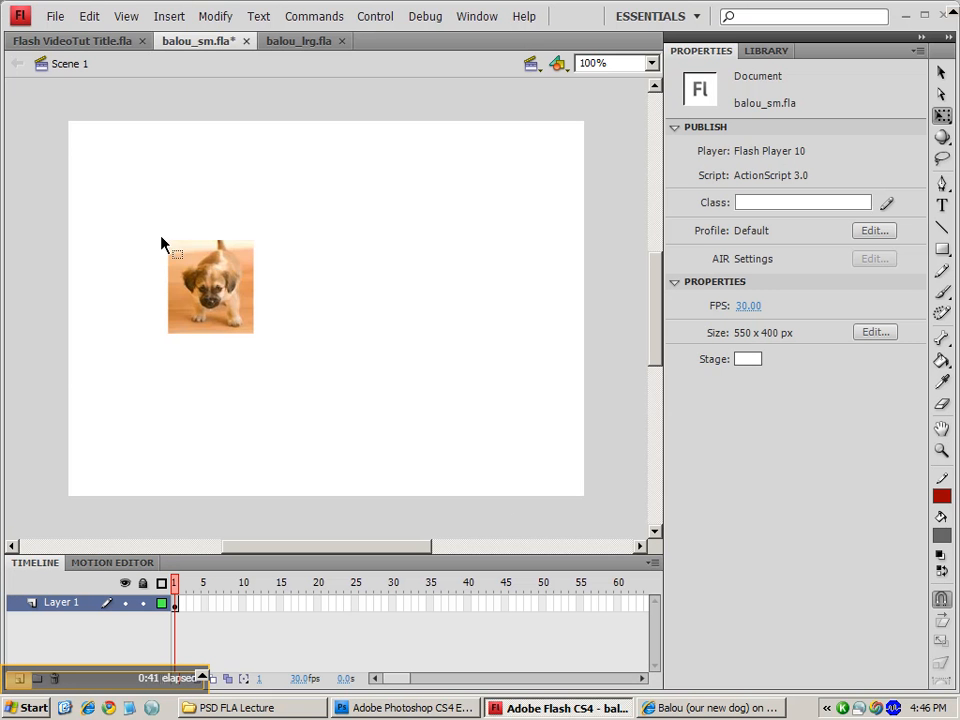
{"action": "left_click", "coordinate": [55, 16]}
{"action": "mouse_move", "coordinate": [77, 266]}
{"action": "left_click", "coordinate": [266, 264]}
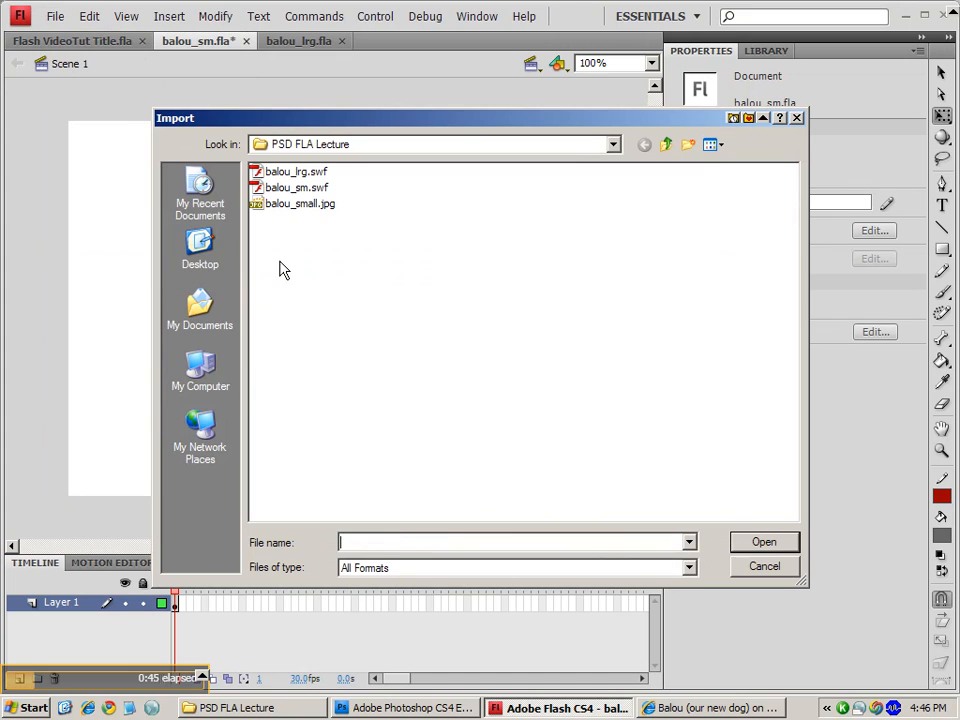
{"action": "left_click", "coordinate": [279, 212]}
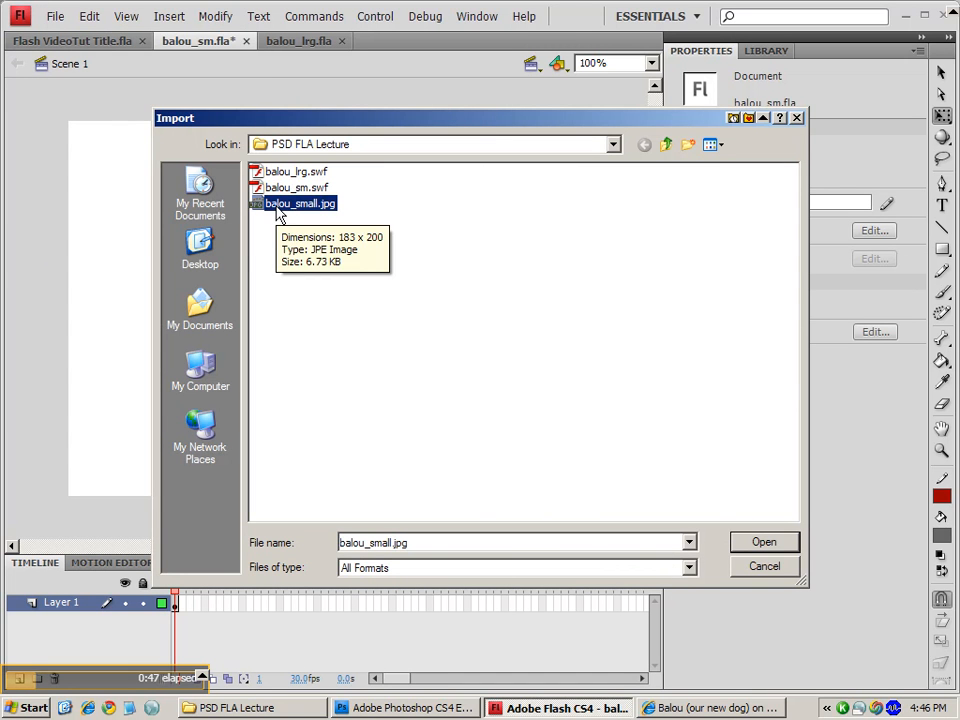
{"action": "left_click", "coordinate": [772, 545]}
{"action": "left_click_drag", "start_coordinate": [407, 364], "coordinate": [475, 346]}
{"action": "left_click", "coordinate": [248, 374]}
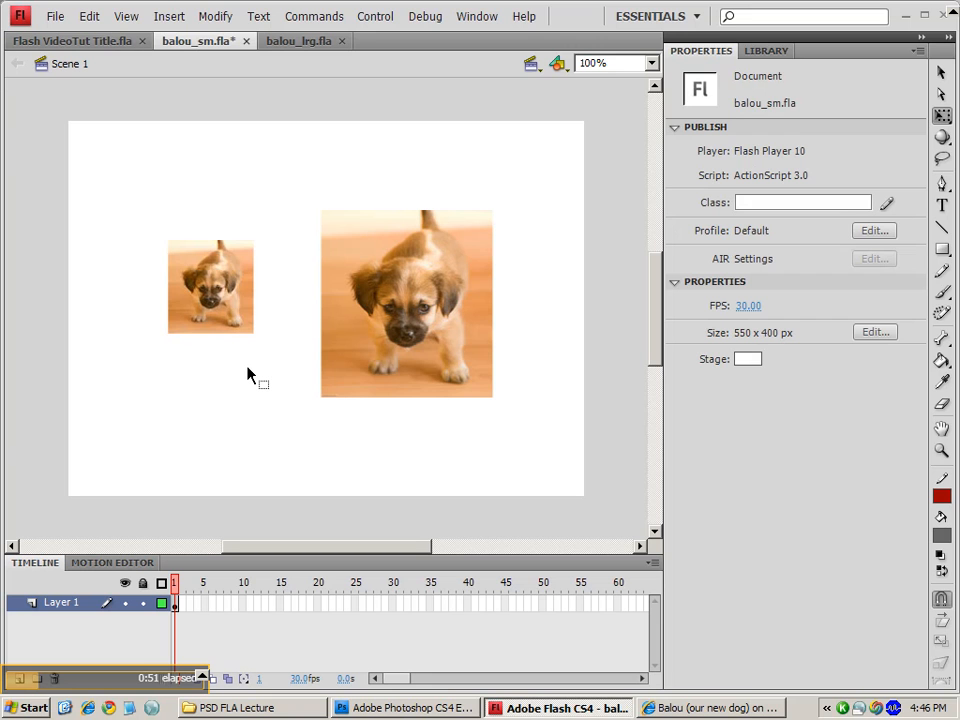
- Open the Library and examine the balou_small.jpg and Bitmap 2 items
{"action": "left_click", "coordinate": [770, 52]}
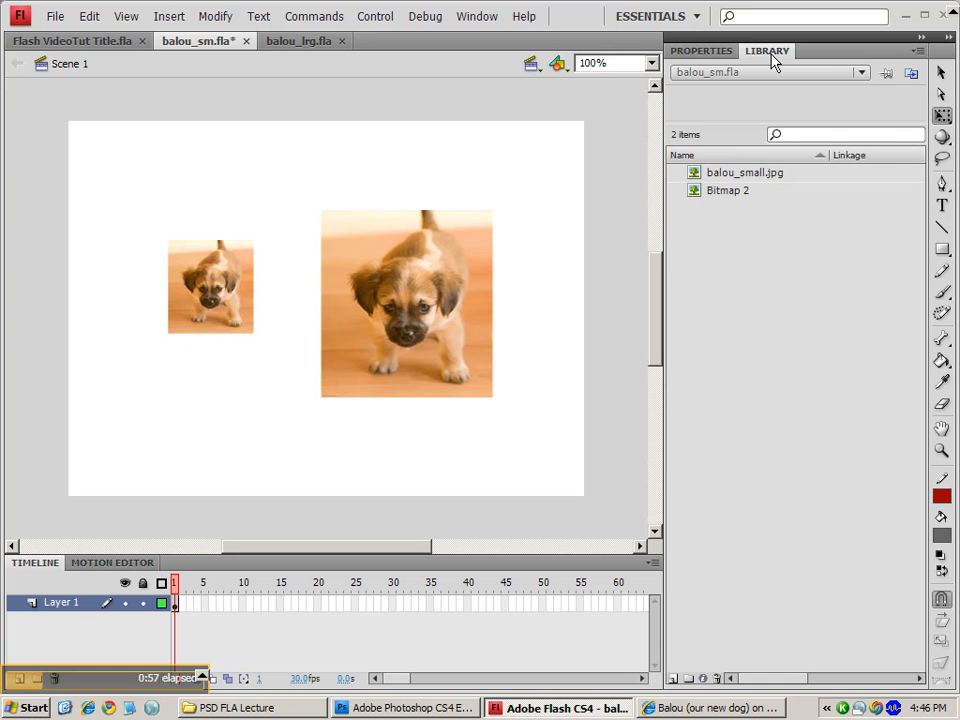
{"action": "left_click", "coordinate": [752, 176]}
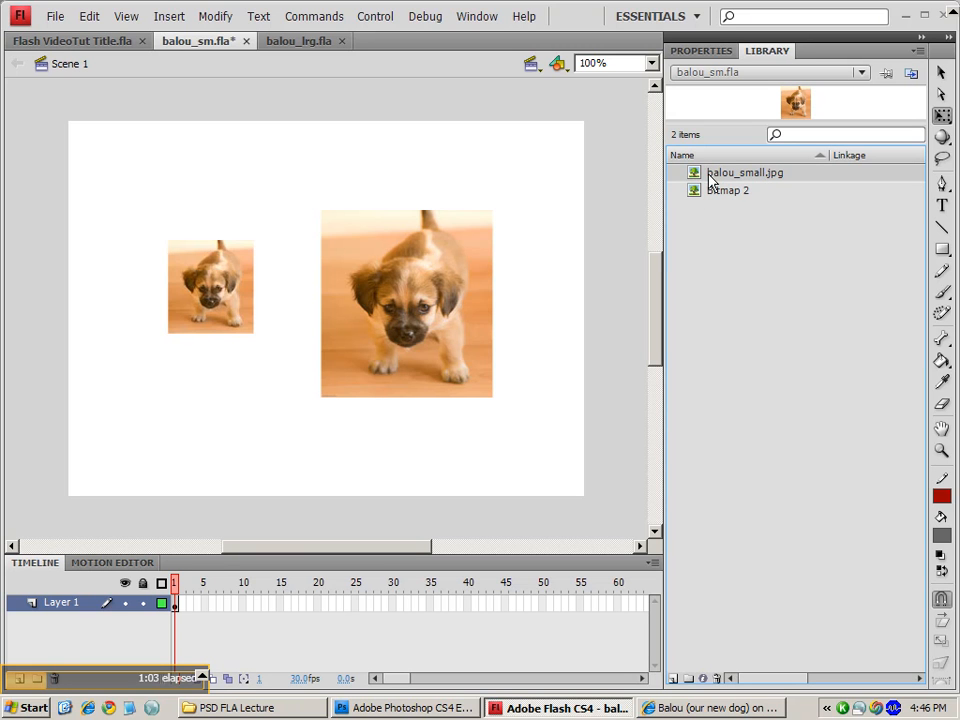
{"action": "left_click_drag", "start_coordinate": [720, 196], "coordinate": [575, 270]}
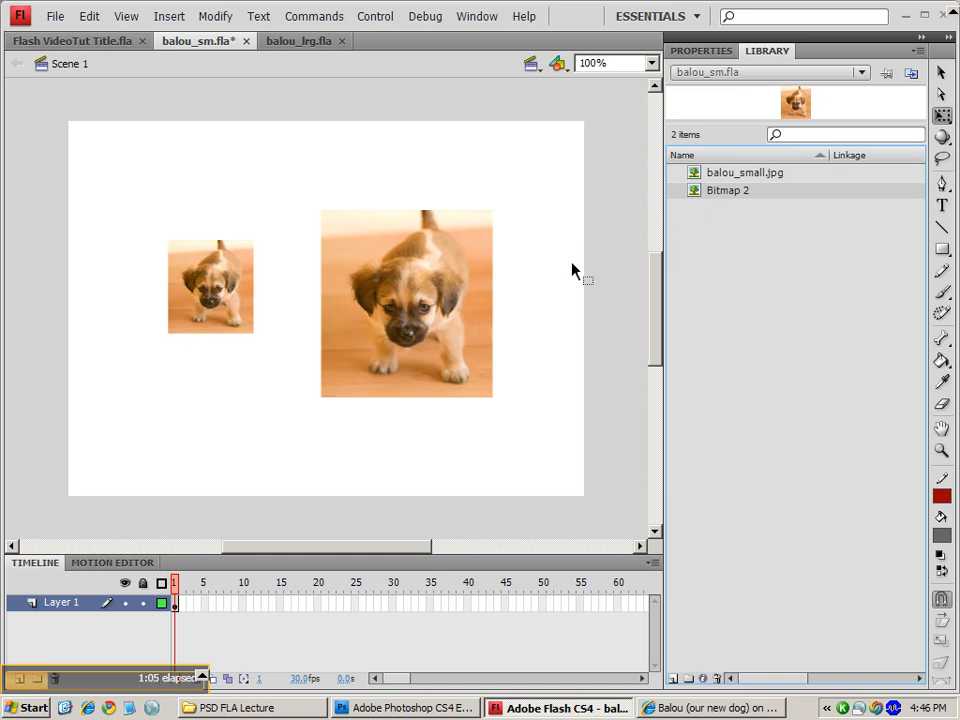
- Select the whole Photoshop image, paste it onto the Flash stage and move the pasted copy left
{"action": "left_click", "coordinate": [412, 707]}
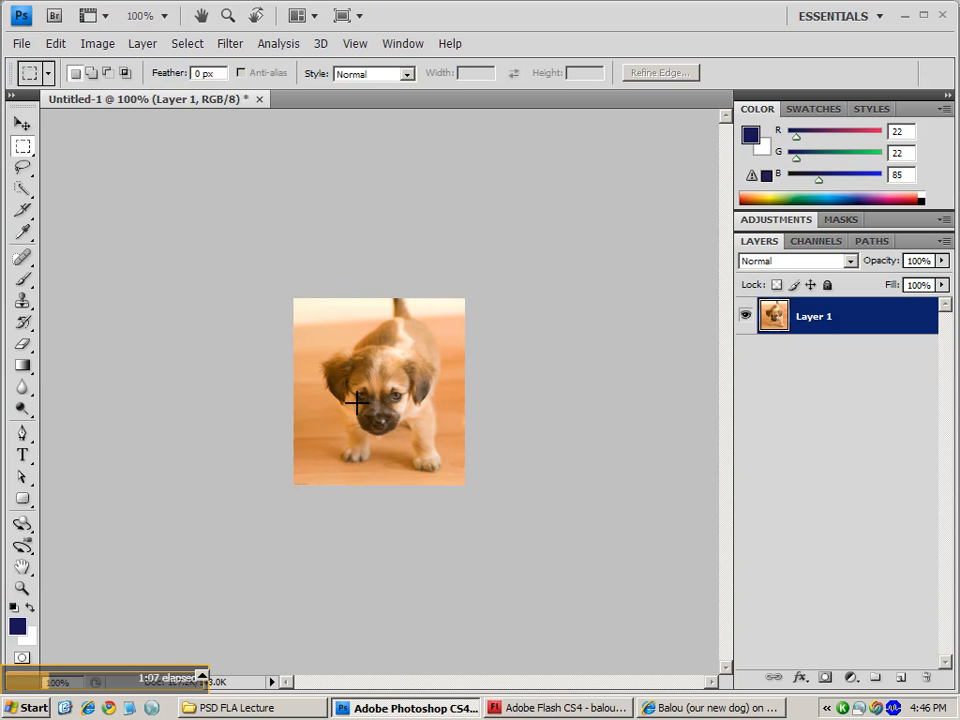
{"action": "key", "text": "ctrl+a"}
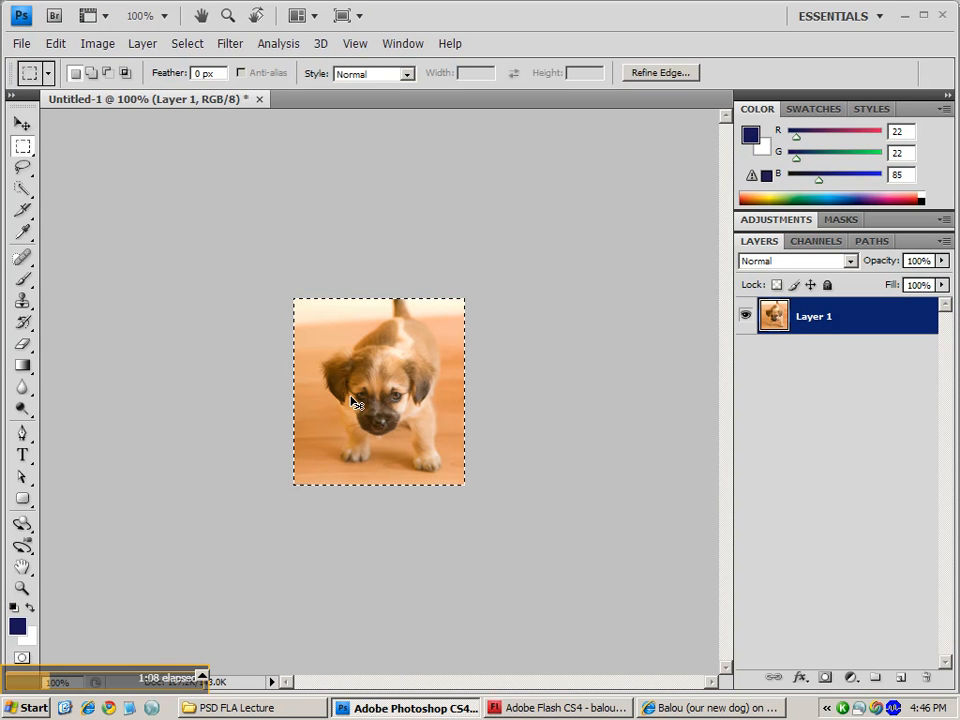
{"action": "left_click", "coordinate": [540, 708]}
{"action": "key", "text": "ctrl+v"}
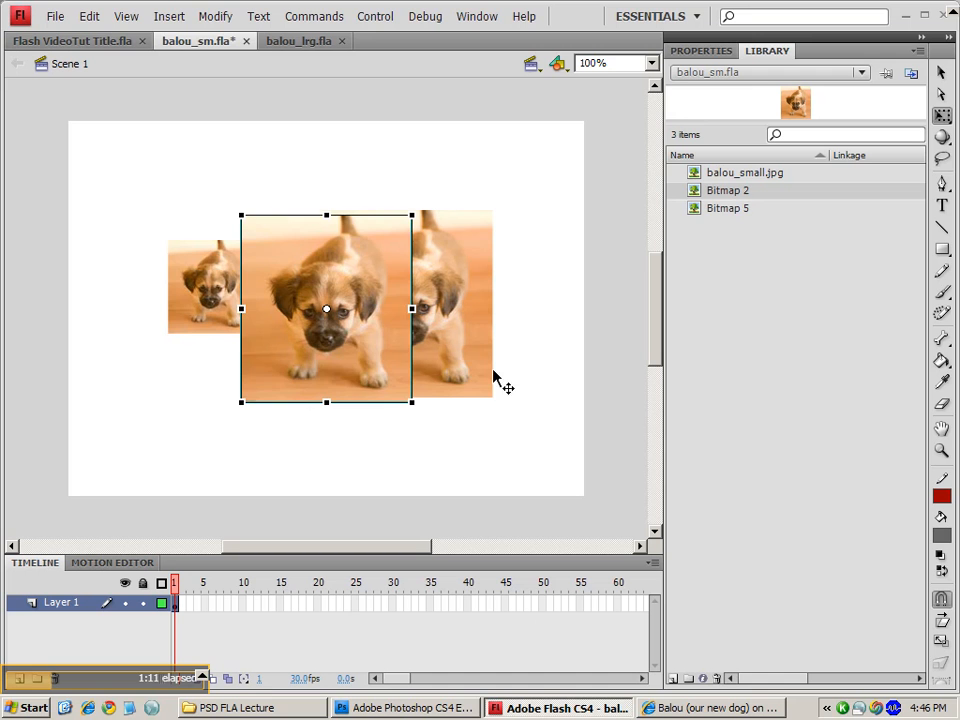
{"action": "left_click_drag", "start_coordinate": [364, 345], "coordinate": [285, 385]}
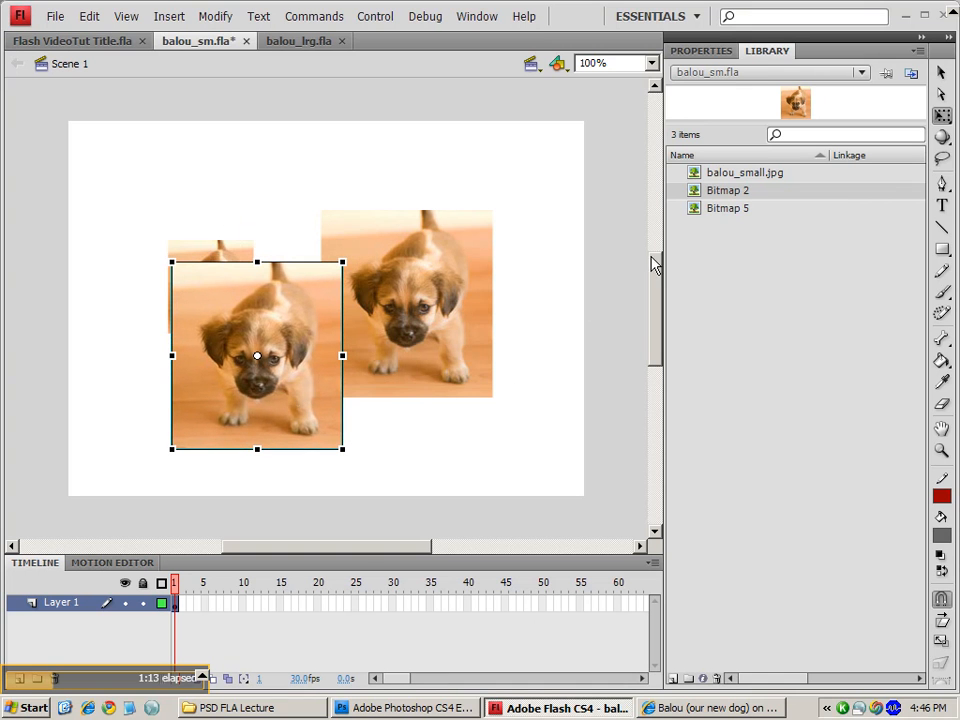
- Delete the pasted image from the stage and its Bitmap 5 item from the Library
{"action": "left_click", "coordinate": [747, 209]}
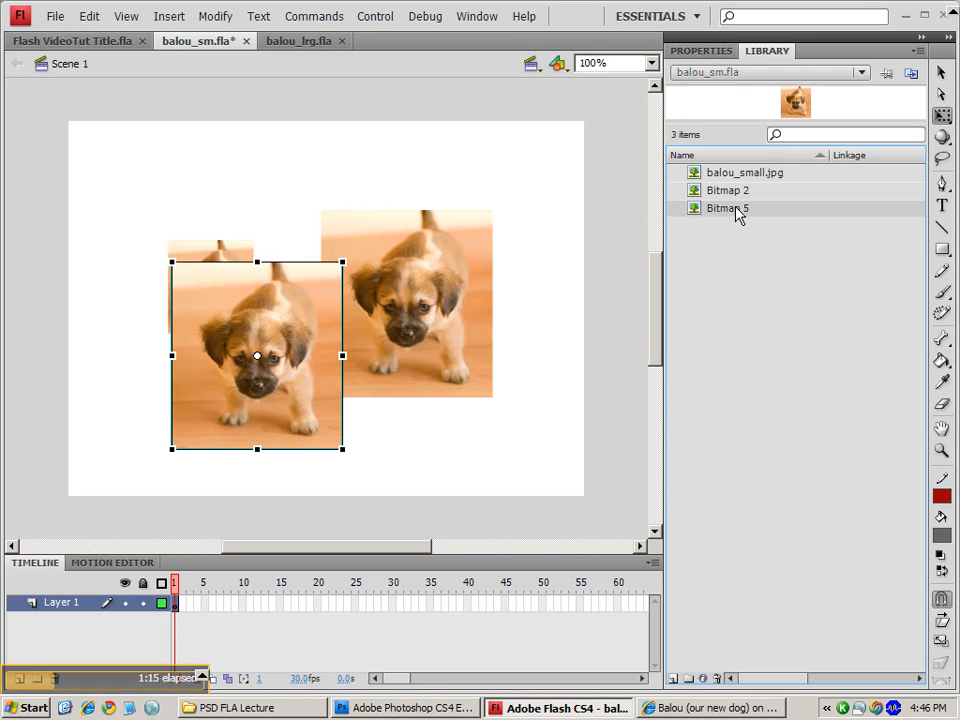
{"action": "key", "text": "Delete"}
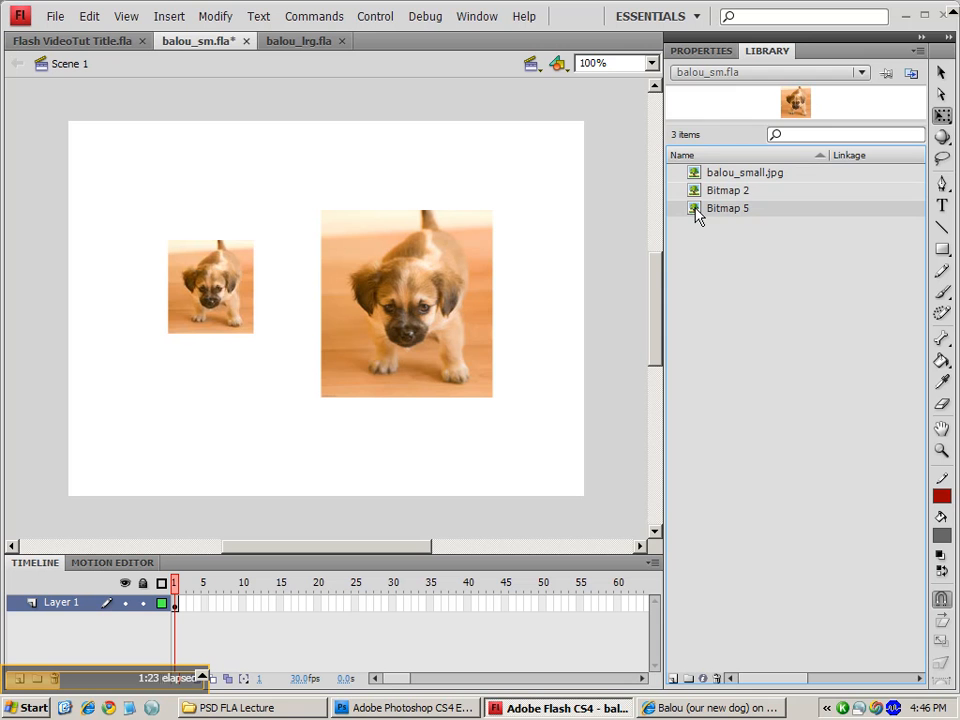
{"action": "key", "text": "Delete"}
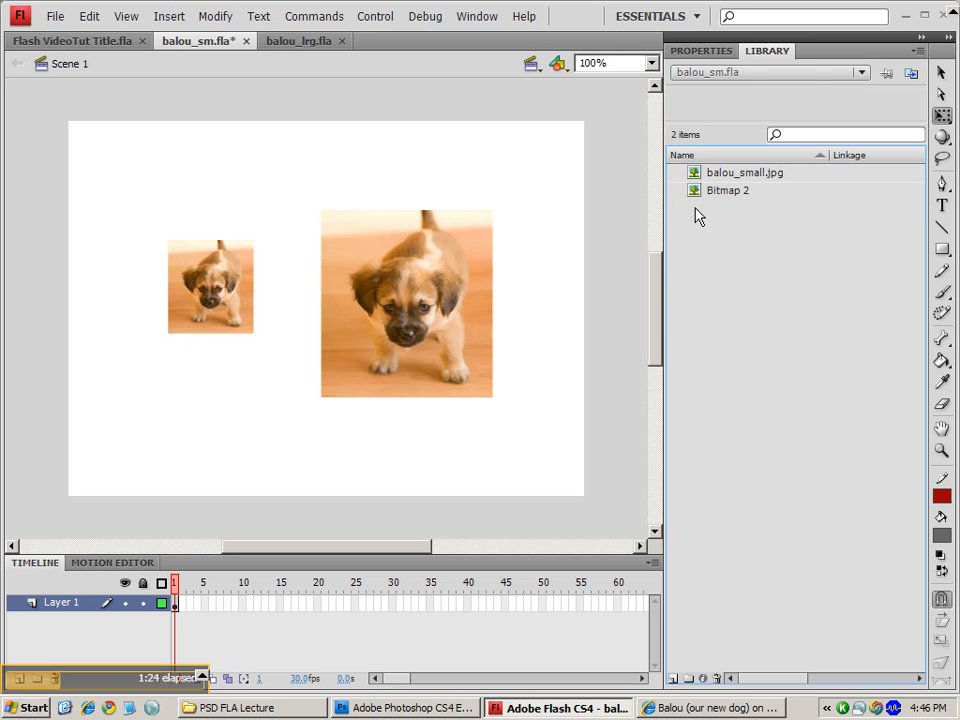
- Crop the Photoshop image to a rectangular selection that trims a narrow strip off its left edge
{"action": "left_click", "coordinate": [330, 305]}
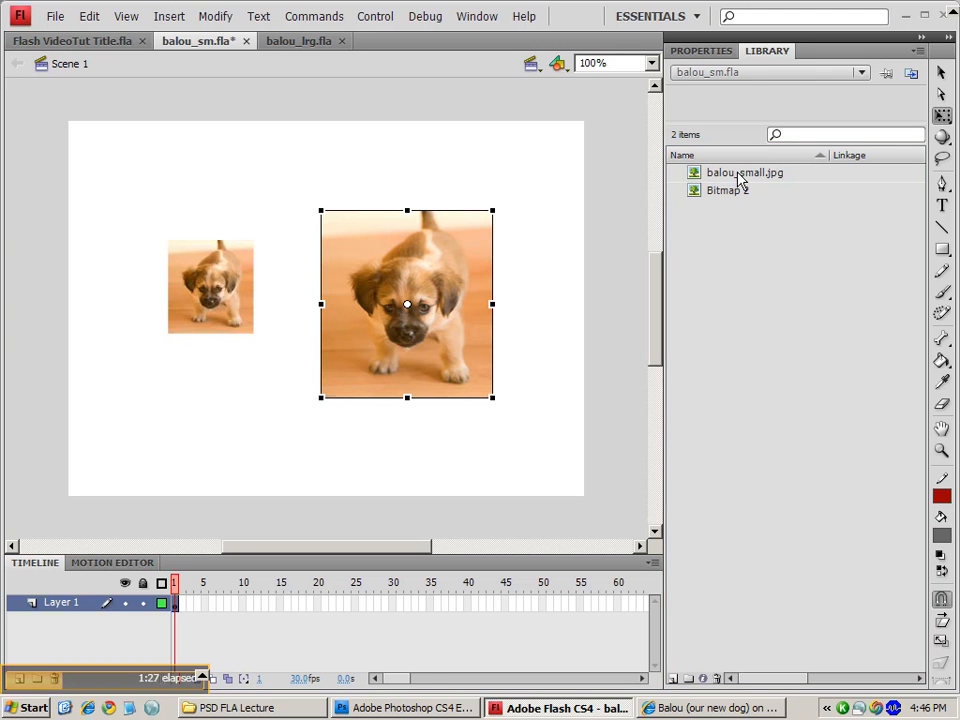
{"action": "left_click", "coordinate": [437, 707]}
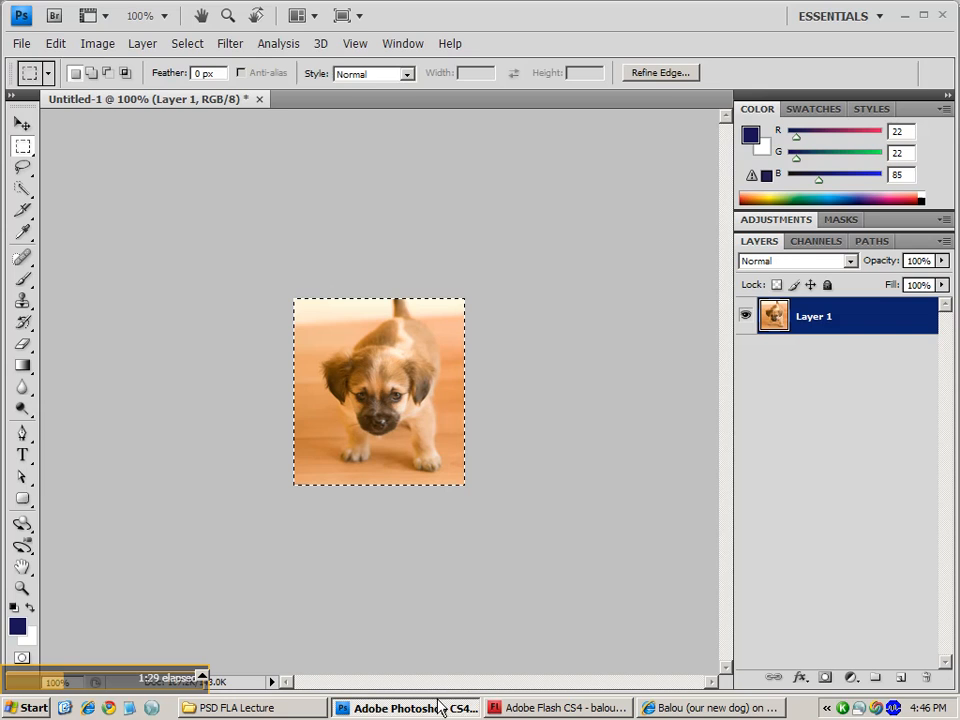
{"action": "left_click", "coordinate": [317, 294]}
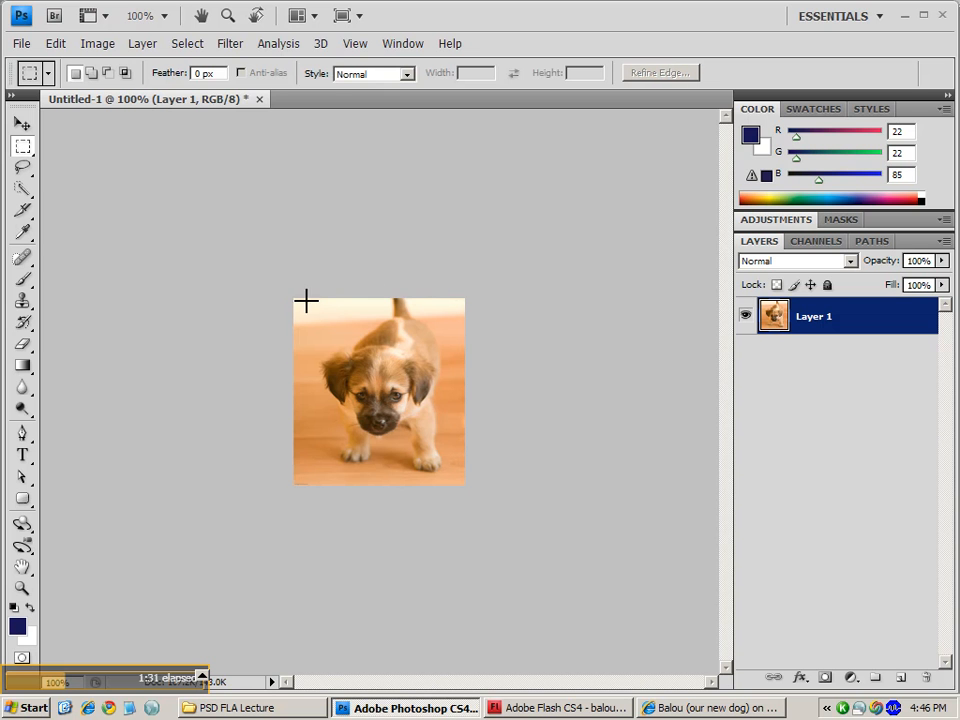
{"action": "left_click_drag", "start_coordinate": [366, 424], "coordinate": [309, 485]}
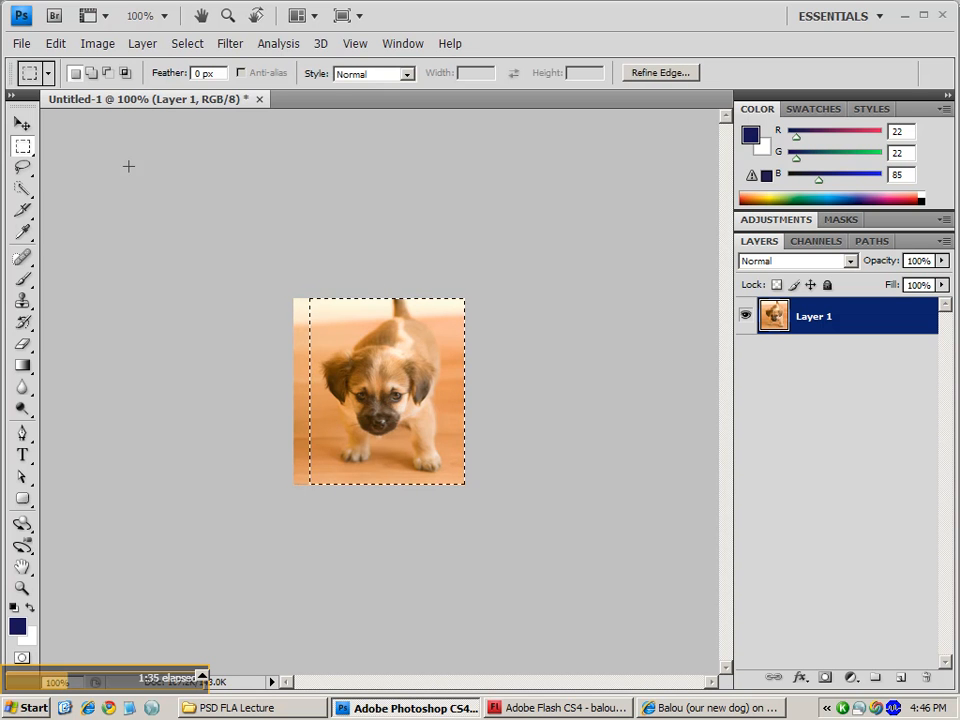
{"action": "left_click", "coordinate": [88, 44]}
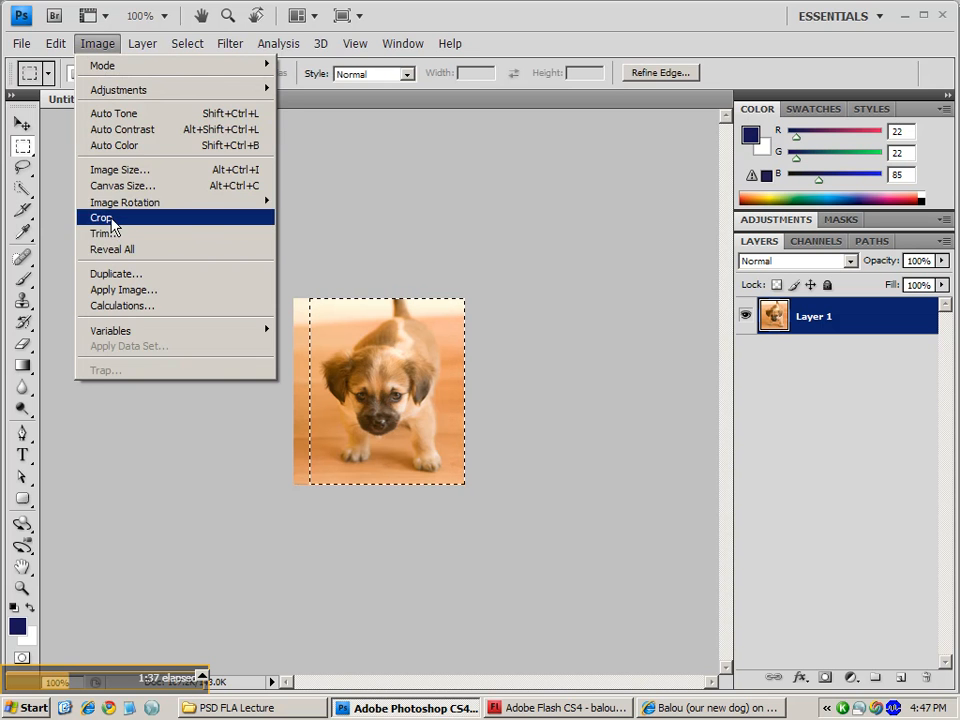
{"action": "left_click", "coordinate": [111, 220]}
- Open Curves and bend the RGB curve into an S shape, lowering shadows and raising highlights
{"action": "left_click", "coordinate": [97, 44]}
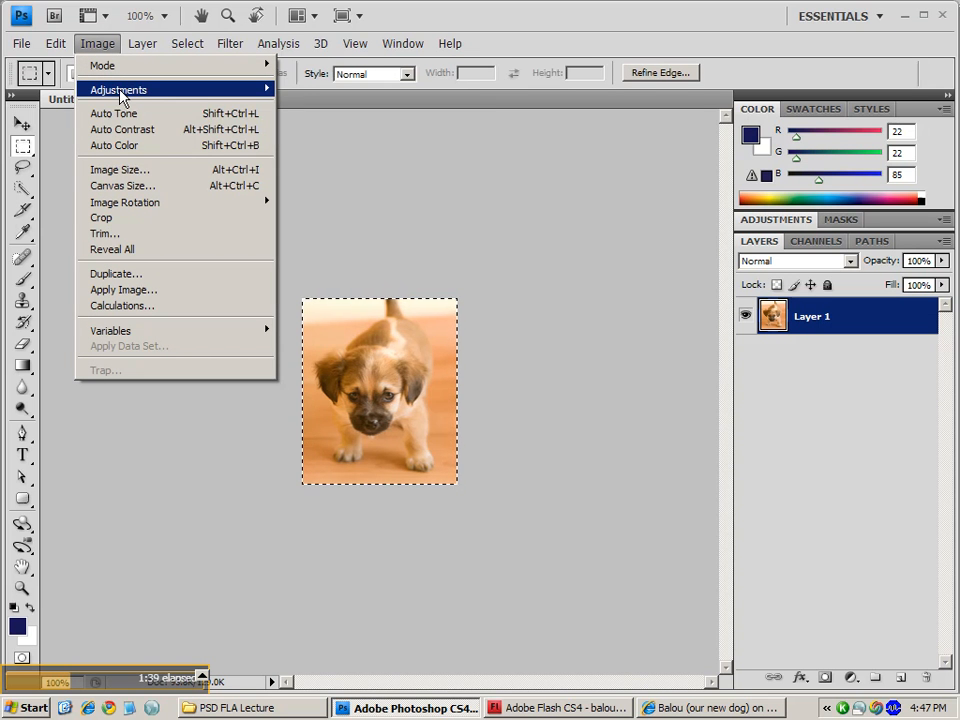
{"action": "mouse_move", "coordinate": [121, 95]}
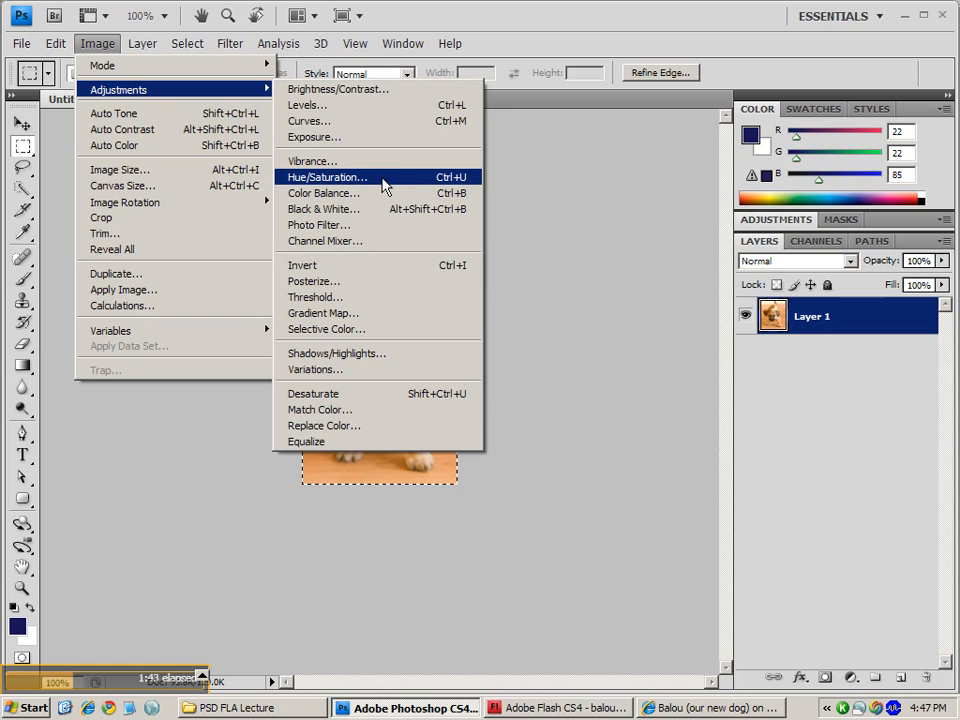
{"action": "left_click", "coordinate": [369, 121]}
{"action": "left_click_drag", "start_coordinate": [666, 452], "coordinate": [667, 465]}
{"action": "left_click_drag", "start_coordinate": [784, 347], "coordinate": [783, 325]}
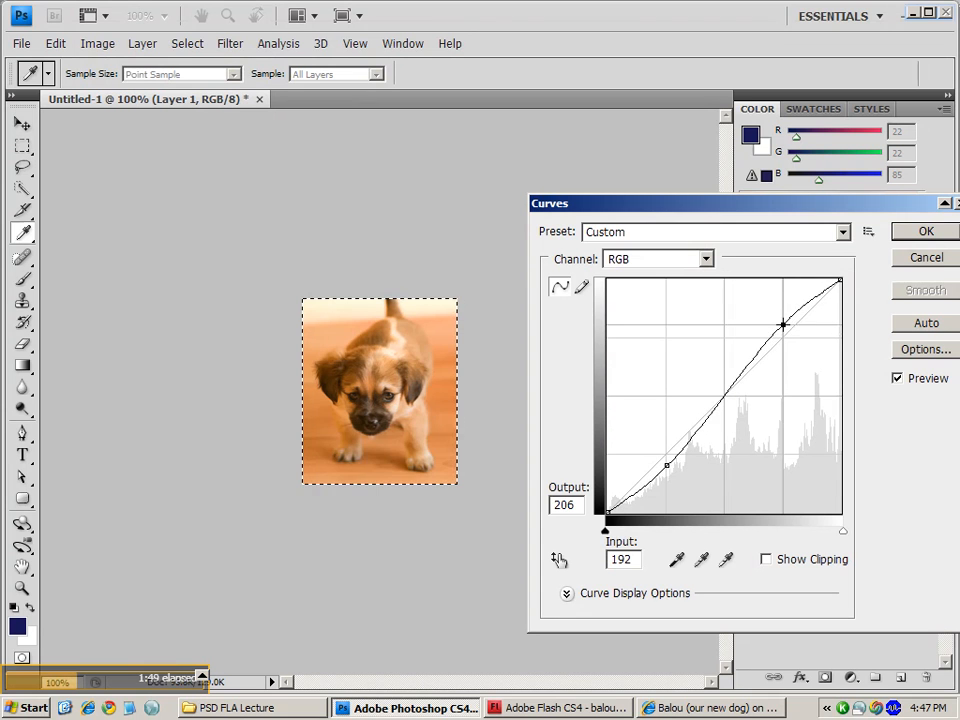
- Switch the Curves channel to Red and pull its curve down
{"action": "left_click", "coordinate": [705, 259]}
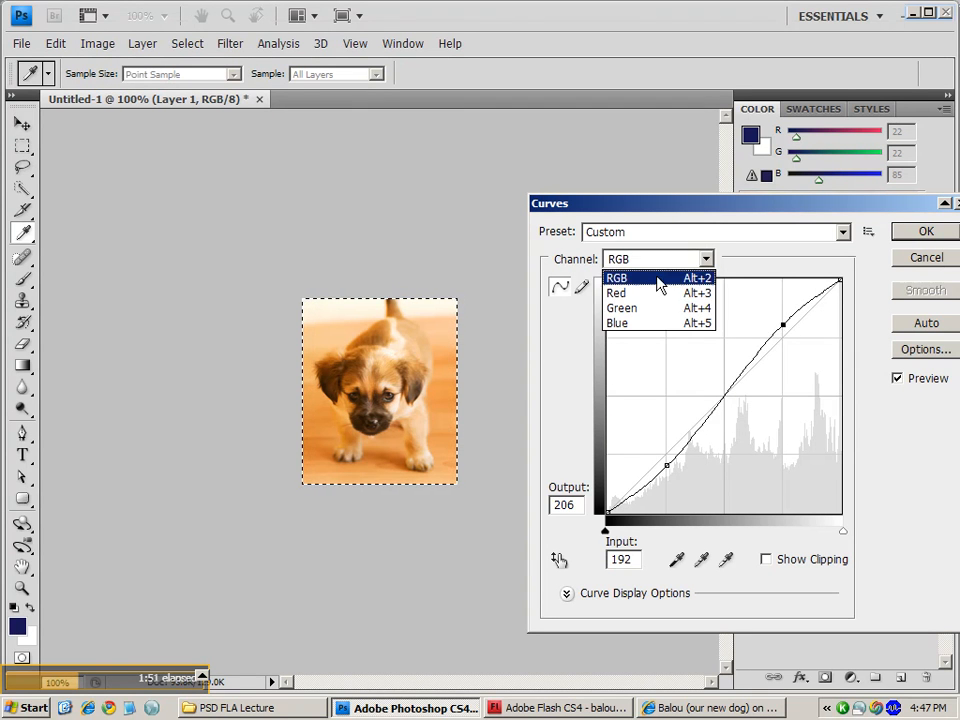
{"action": "left_click", "coordinate": [643, 293]}
{"action": "mouse_move", "coordinate": [666, 461]}
{"action": "left_mouse_down"}
{"action": "mouse_move", "coordinate": [665, 477]}
{"action": "mouse_move", "coordinate": [667, 467]}
{"action": "left_mouse_up"}
{"action": "mouse_move", "coordinate": [780, 351]}
{"action": "left_mouse_down"}
{"action": "mouse_move", "coordinate": [778, 332]}
{"action": "mouse_move", "coordinate": [784, 357]}
{"action": "left_mouse_up"}
- Switch to the Green channel and shape its curve, raising the upper point and lowering the lower one
{"action": "left_click", "coordinate": [690, 259]}
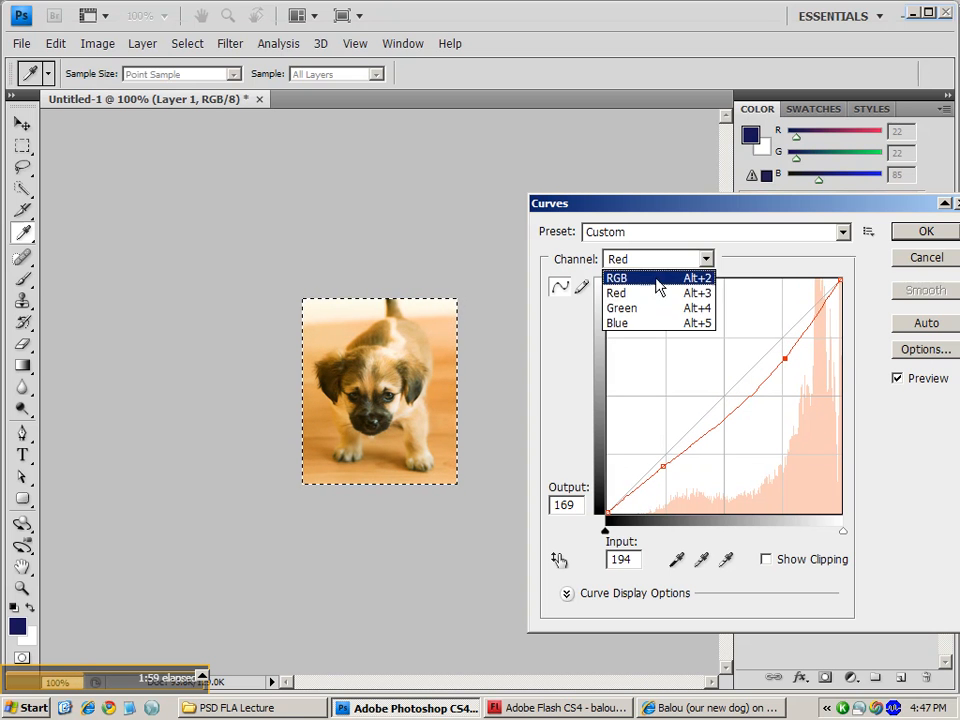
{"action": "left_click", "coordinate": [650, 310]}
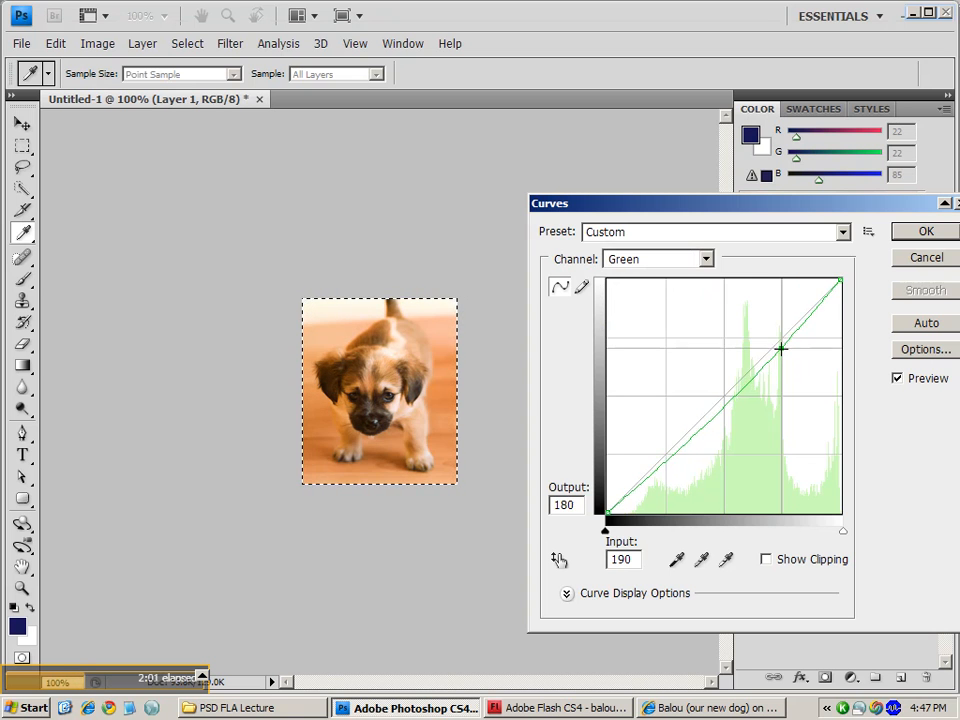
{"action": "left_click_drag", "start_coordinate": [780, 349], "coordinate": [780, 334]}
{"action": "mouse_move", "coordinate": [666, 455]}
{"action": "left_mouse_down"}
{"action": "mouse_move", "coordinate": [669, 478]}
{"action": "mouse_move", "coordinate": [673, 463]}
{"action": "left_mouse_up"}
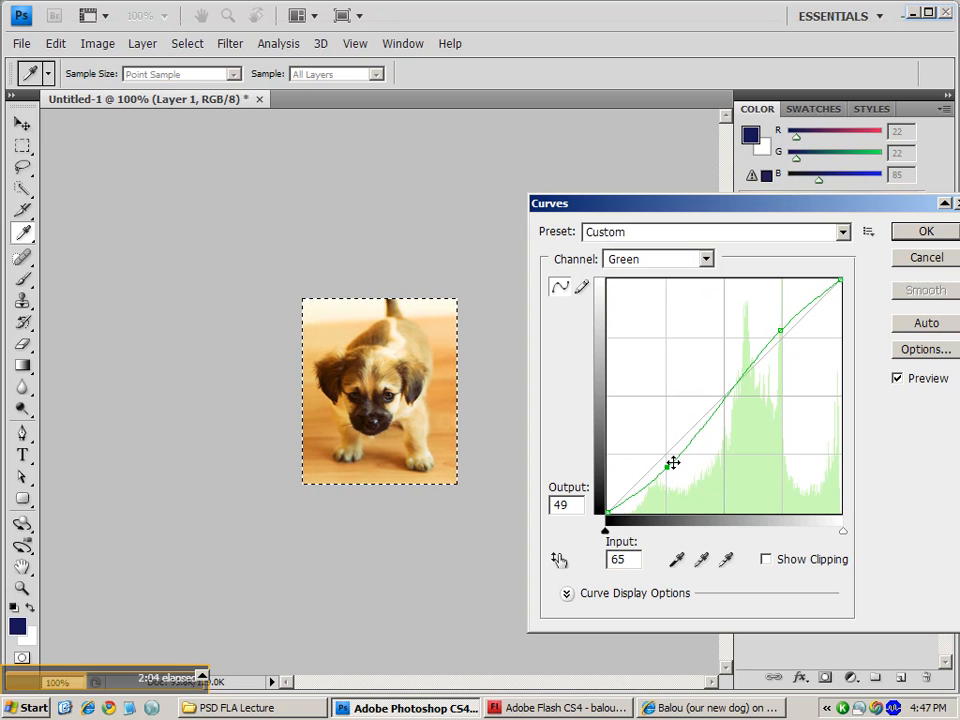
- Switch to the Blue channel, raise its curve with two points, and apply the Curves adjustment
{"action": "left_click", "coordinate": [655, 259]}
{"action": "left_click", "coordinate": [636, 326]}
{"action": "left_click_drag", "start_coordinate": [670, 455], "coordinate": [666, 424]}
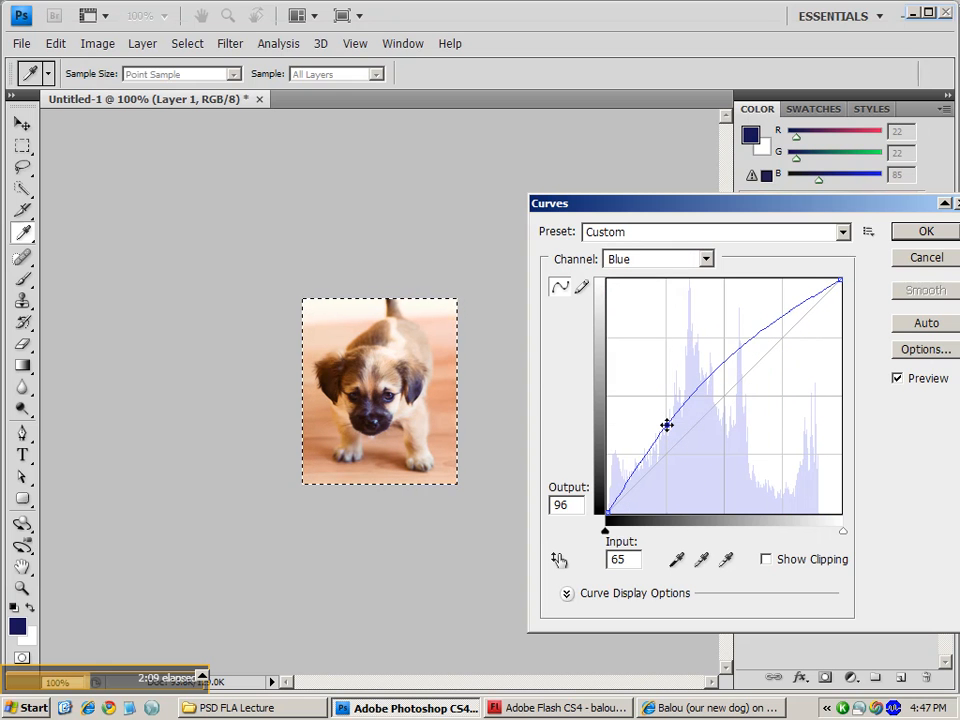
{"action": "left_click", "coordinate": [768, 322]}
{"action": "left_click_drag", "start_coordinate": [768, 322], "coordinate": [768, 311]}
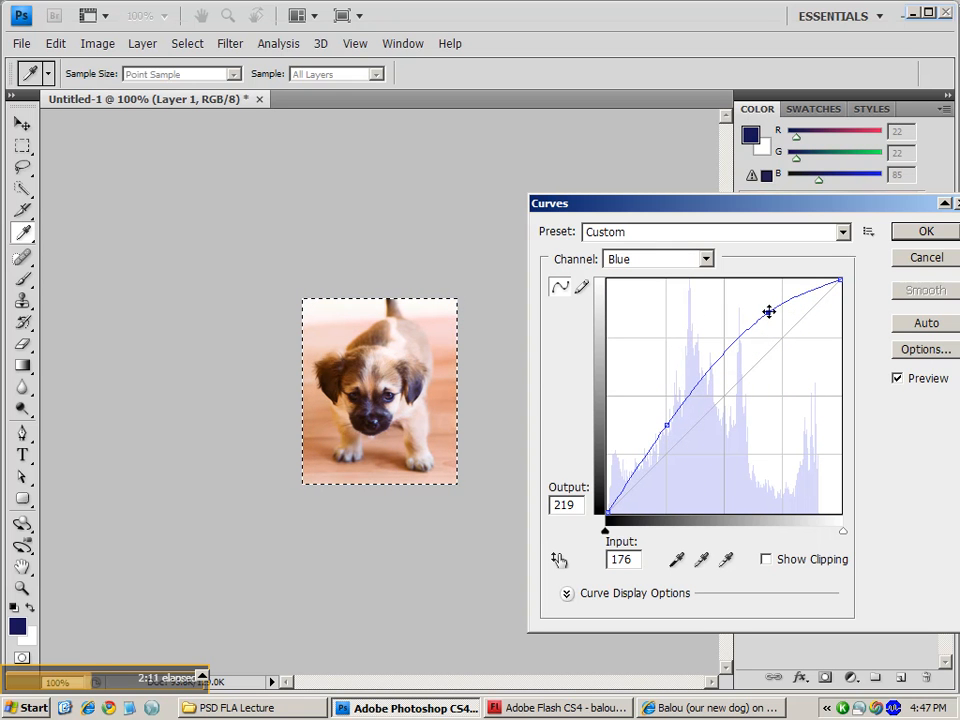
{"action": "left_click_drag", "start_coordinate": [666, 425], "coordinate": [664, 431]}
{"action": "left_click", "coordinate": [905, 238]}
- Switch to the Rectangular Marquee tool and undo the Curves adjustment
{"action": "key", "text": "m"}
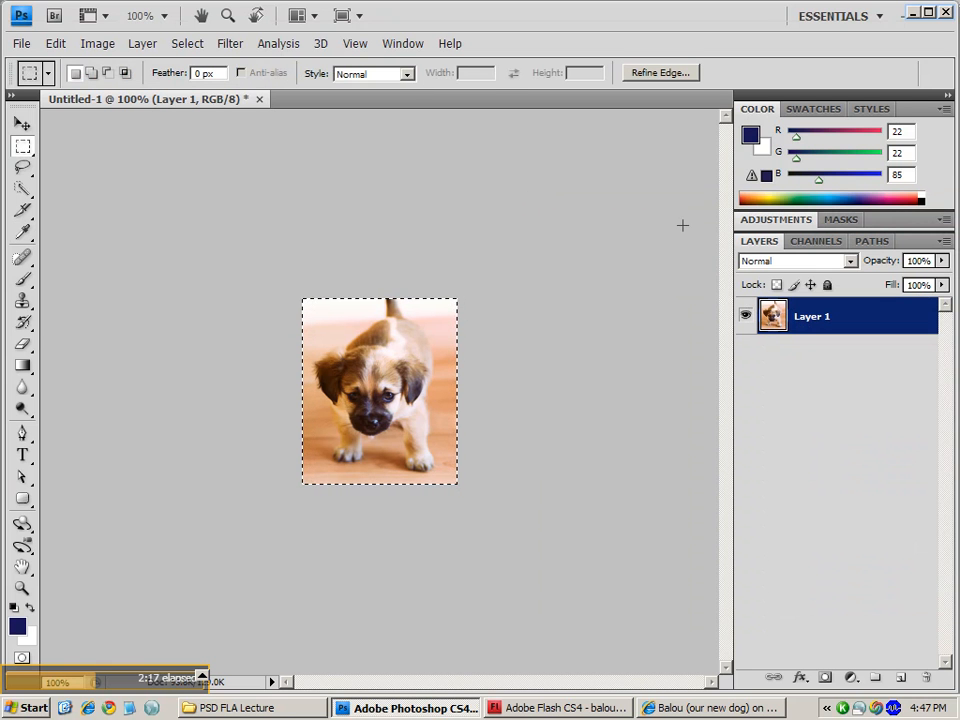
{"action": "key", "text": "ctrl+z"}
{"action": "key", "text": "ctrl+z"}
{"action": "key", "text": "ctrl+z"}
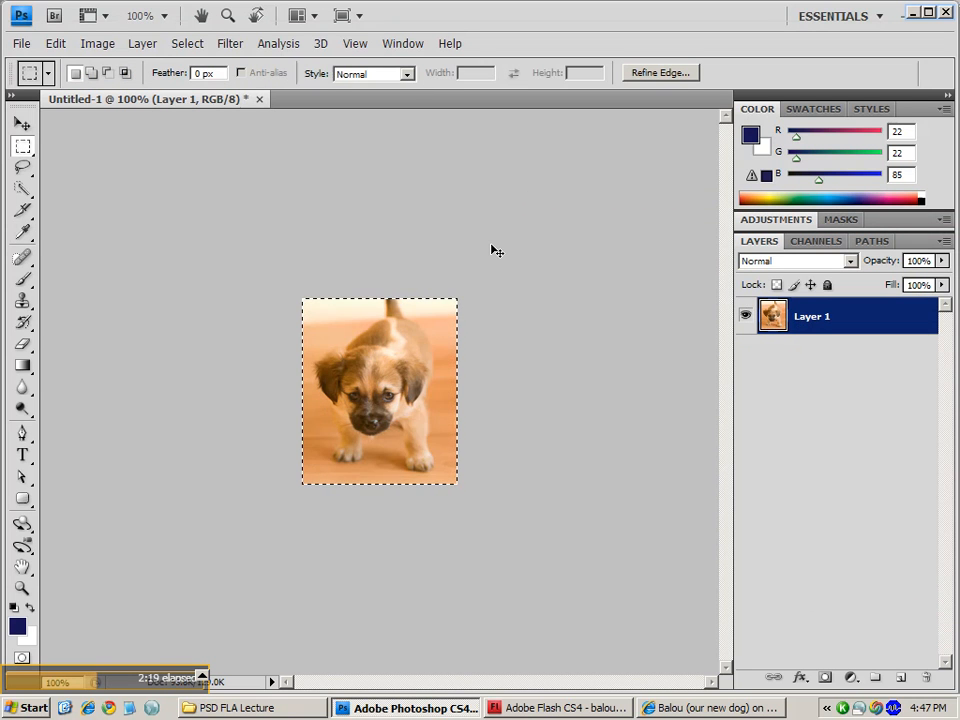
- Undo the earlier colour adjustments to restore the original puppy photo
{"action": "key", "text": "ctrl+z"}
{"action": "key", "text": "ctrl+z"}
{"action": "key", "text": "ctrl+z"}
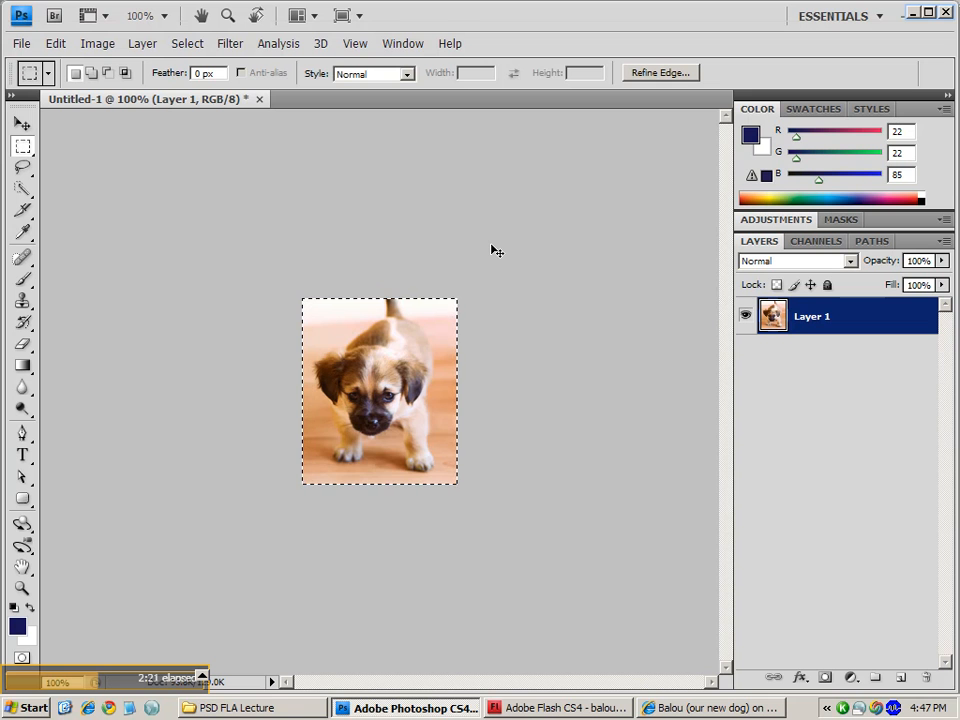
{"action": "key", "text": "ctrl+z"}
{"action": "key", "text": "ctrl+z"}
{"action": "key", "text": "ctrl+z"}
- Save the image for web as a JPEG High file, overwriting balou_small.jpg in the PSD FLA Lecture folder
{"action": "key", "text": "ctrl+alt+shift+s"}
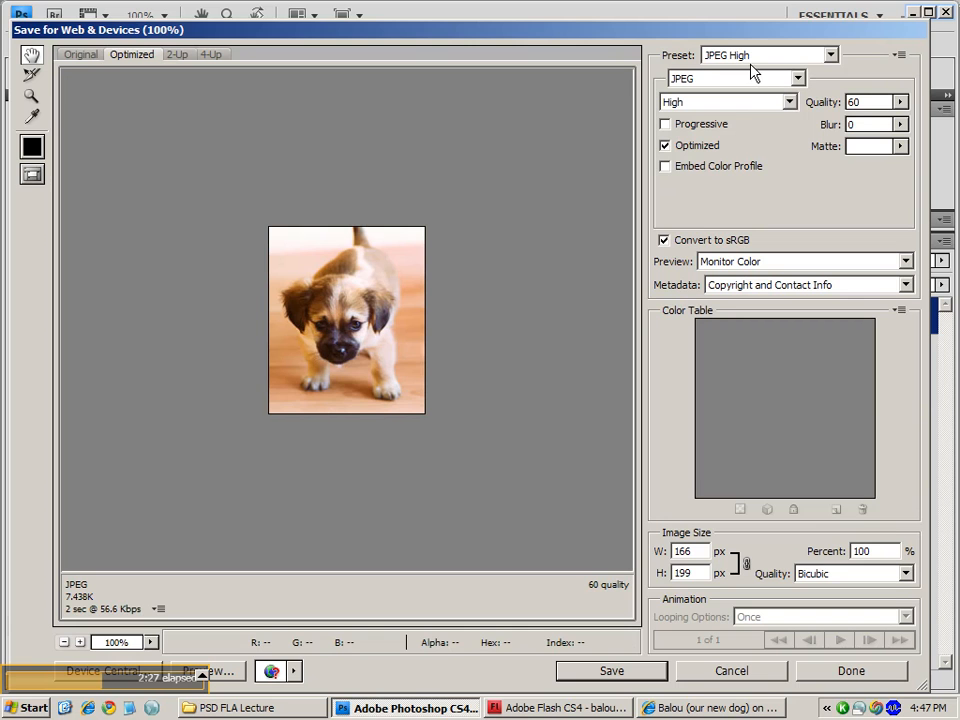
{"action": "left_click", "coordinate": [648, 668]}
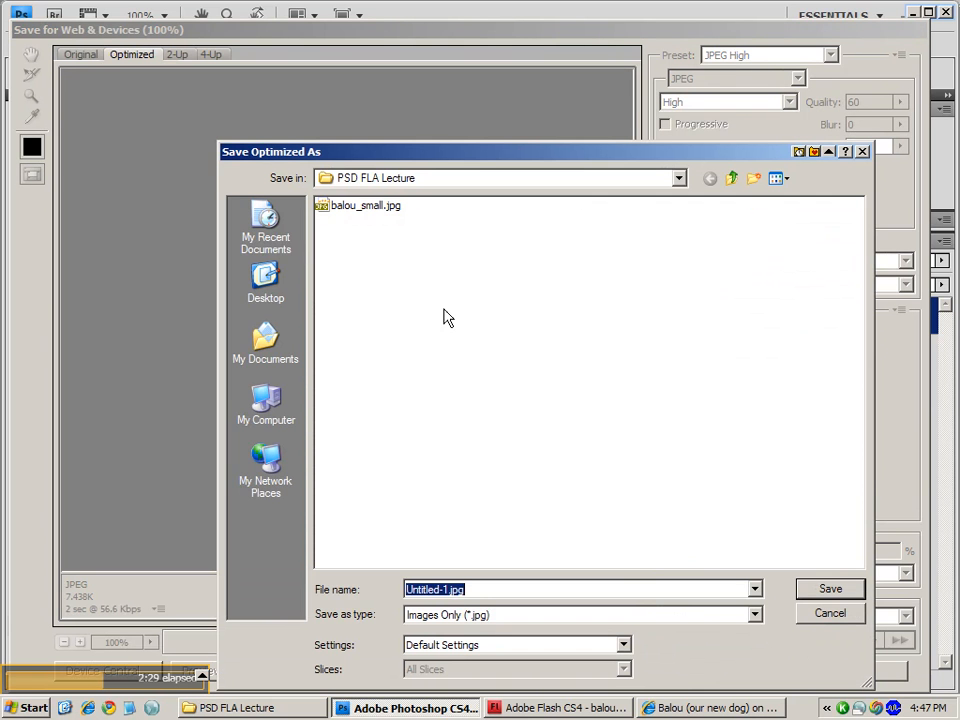
{"action": "left_click", "coordinate": [377, 208]}
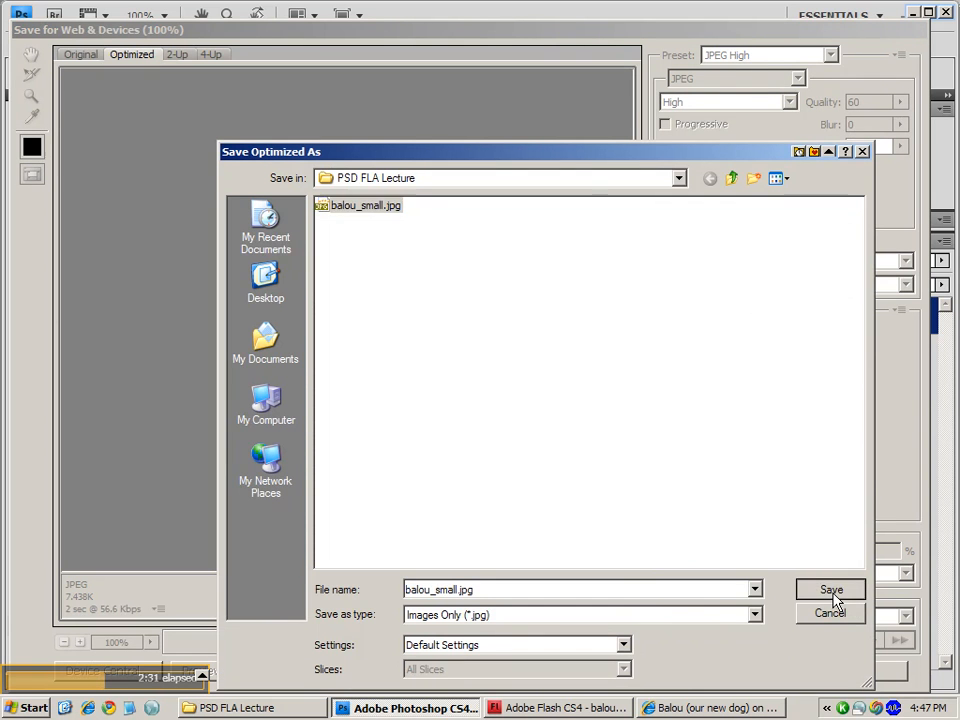
{"action": "left_click", "coordinate": [829, 589]}
{"action": "left_click", "coordinate": [605, 386]}
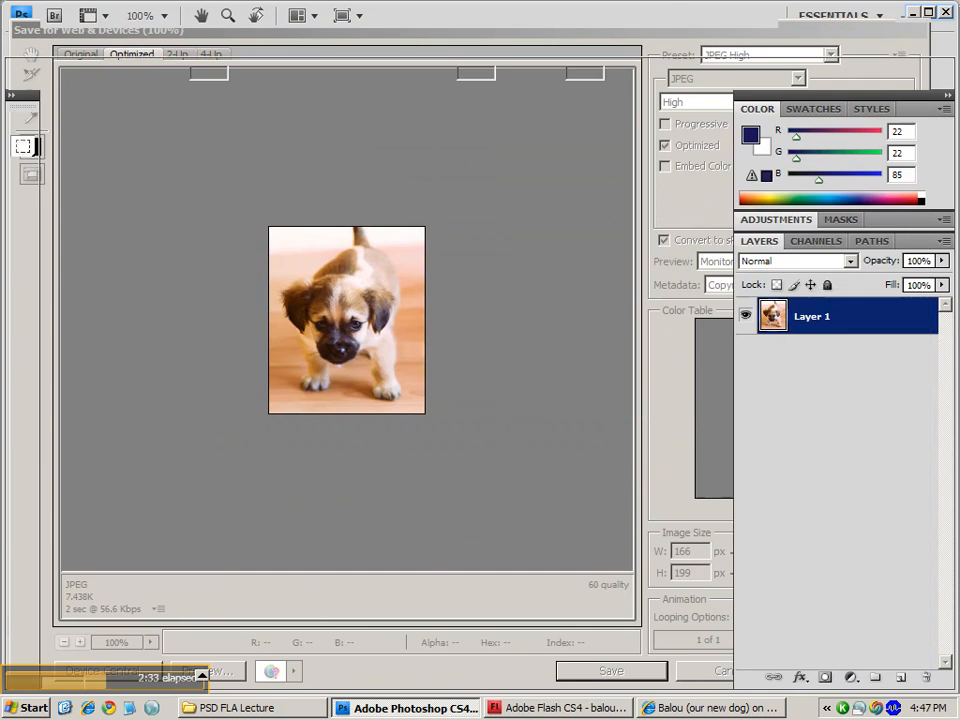
- Switch to Flash and update the balou_small.jpg library item from its saved file, then deselect the stage
{"action": "left_click", "coordinate": [526, 708]}
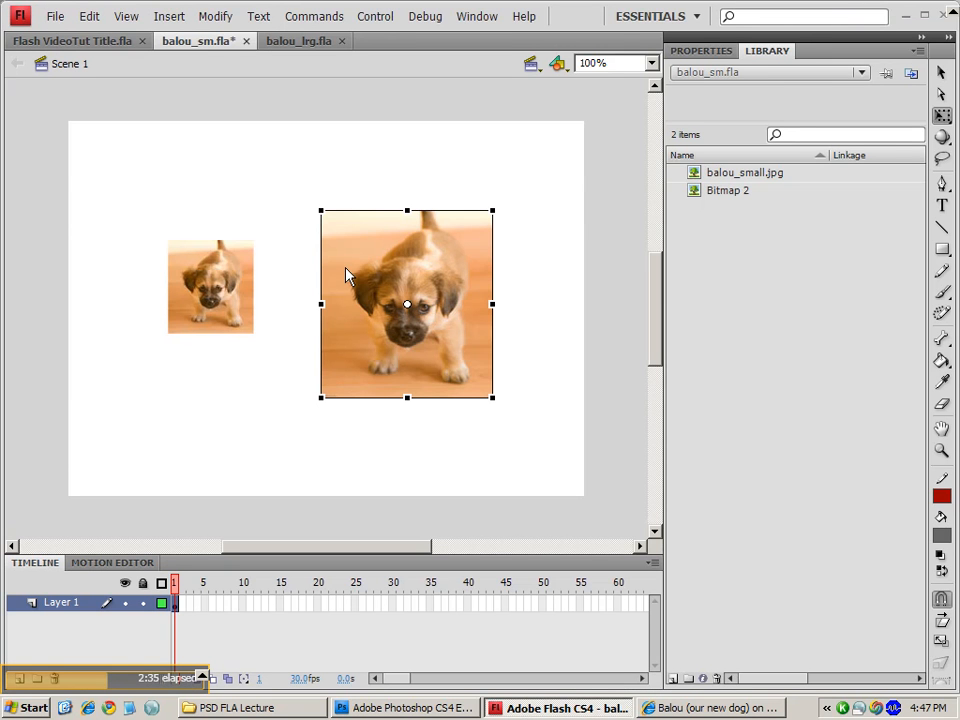
{"action": "right_click", "coordinate": [694, 177]}
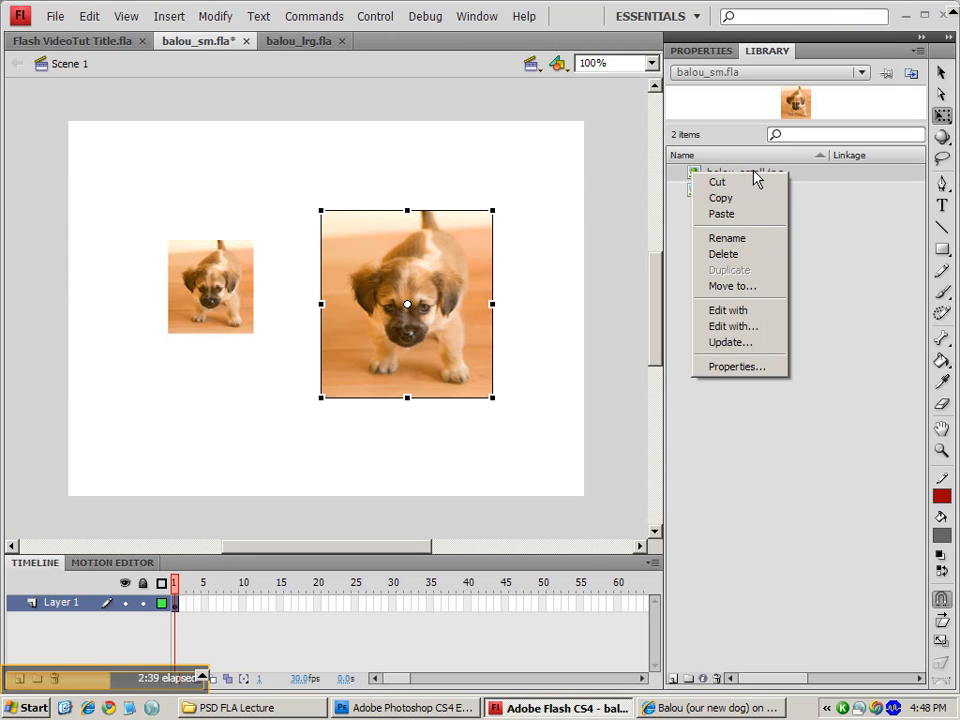
{"action": "left_click", "coordinate": [762, 342]}
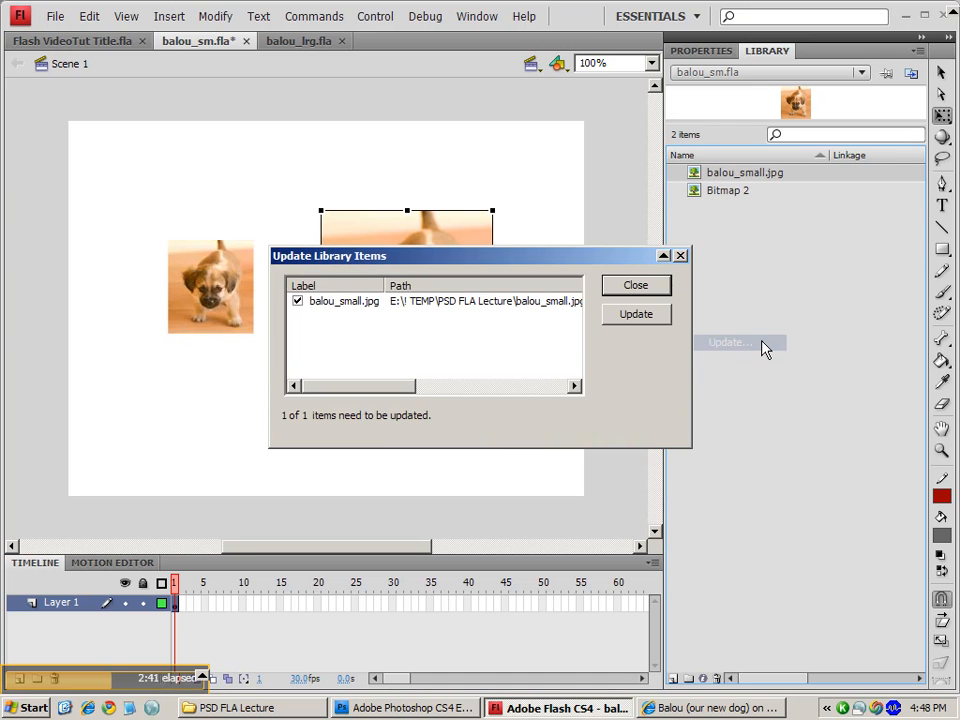
{"action": "left_click_drag", "start_coordinate": [587, 259], "coordinate": [562, 383]}
{"action": "left_click", "coordinate": [601, 443]}
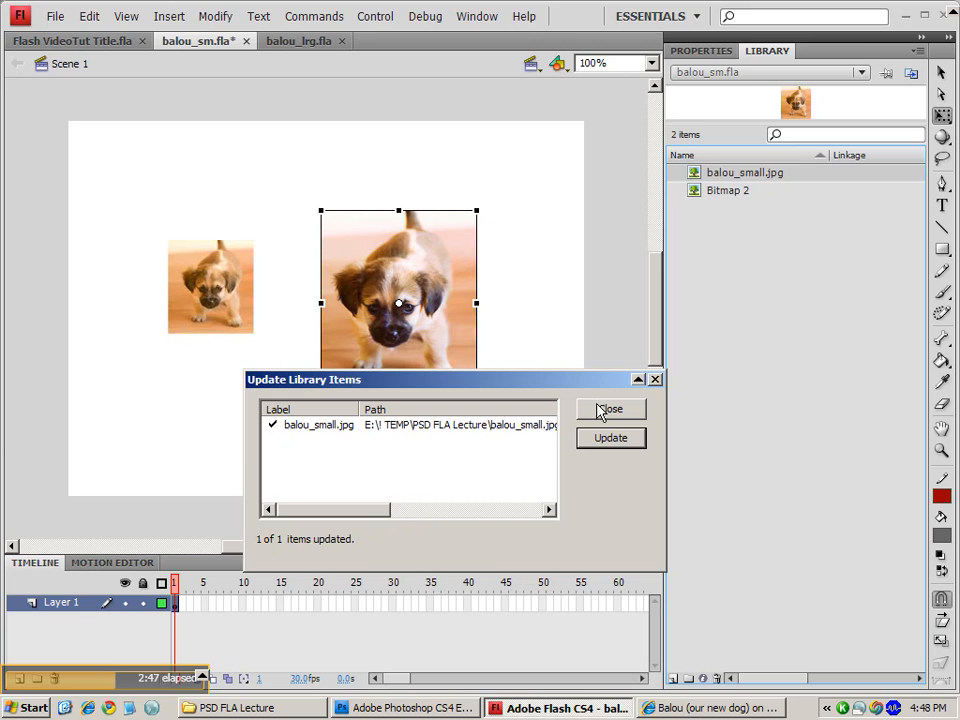
{"action": "left_click", "coordinate": [601, 410]}
{"action": "left_click", "coordinate": [530, 328]}
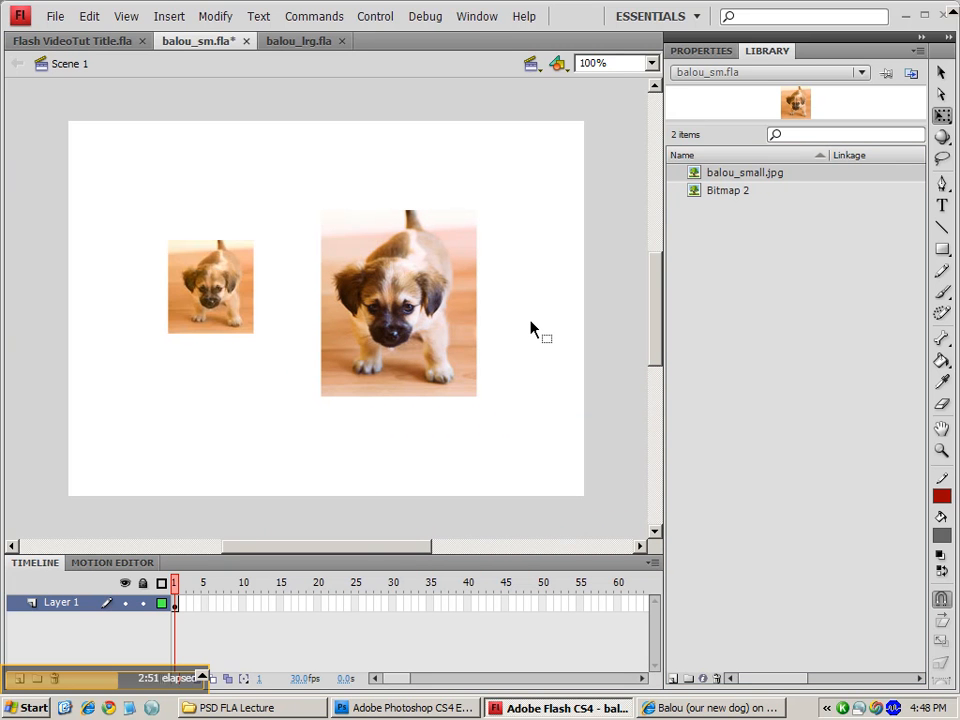
- Try to update the Bitmap 2 library item from its source file
{"action": "right_click", "coordinate": [718, 192]}
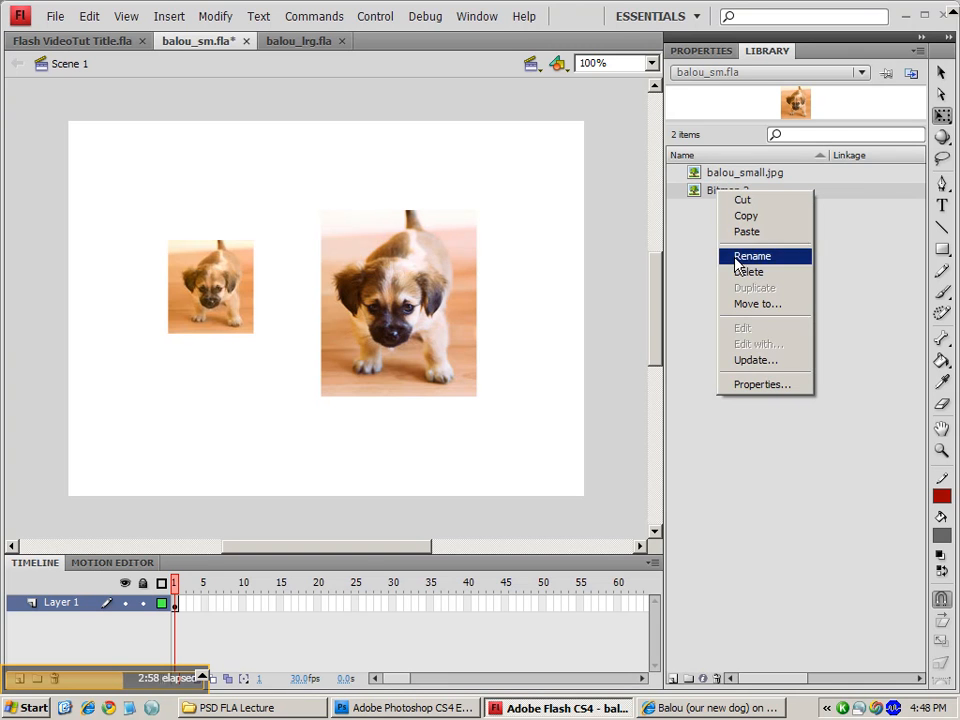
{"action": "left_click", "coordinate": [740, 360]}
{"action": "left_click", "coordinate": [634, 316]}
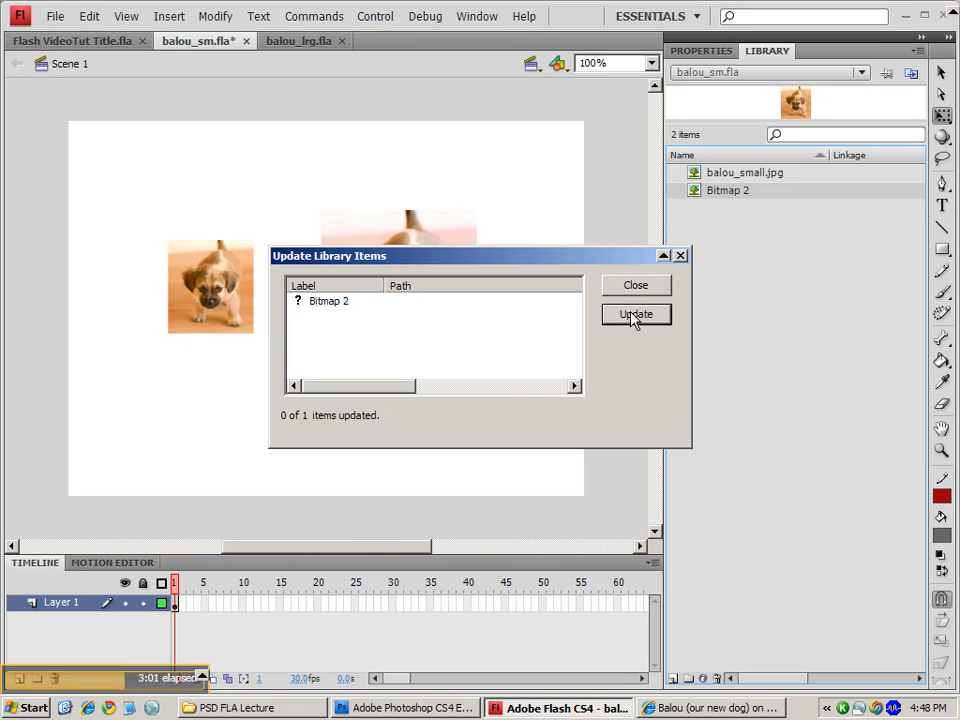
{"action": "left_click", "coordinate": [636, 290]}
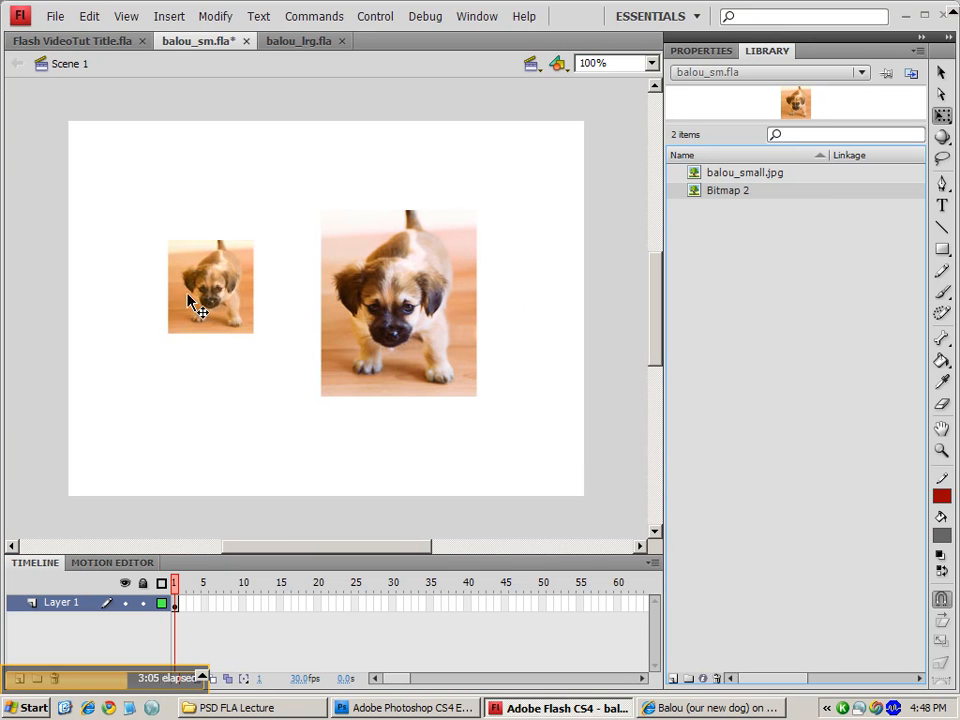
- Re-import balou_small.jpg into Bitmap 2 through its Bitmap Properties and reposition the enlarged left image on the stage
{"action": "right_click", "coordinate": [704, 192]}
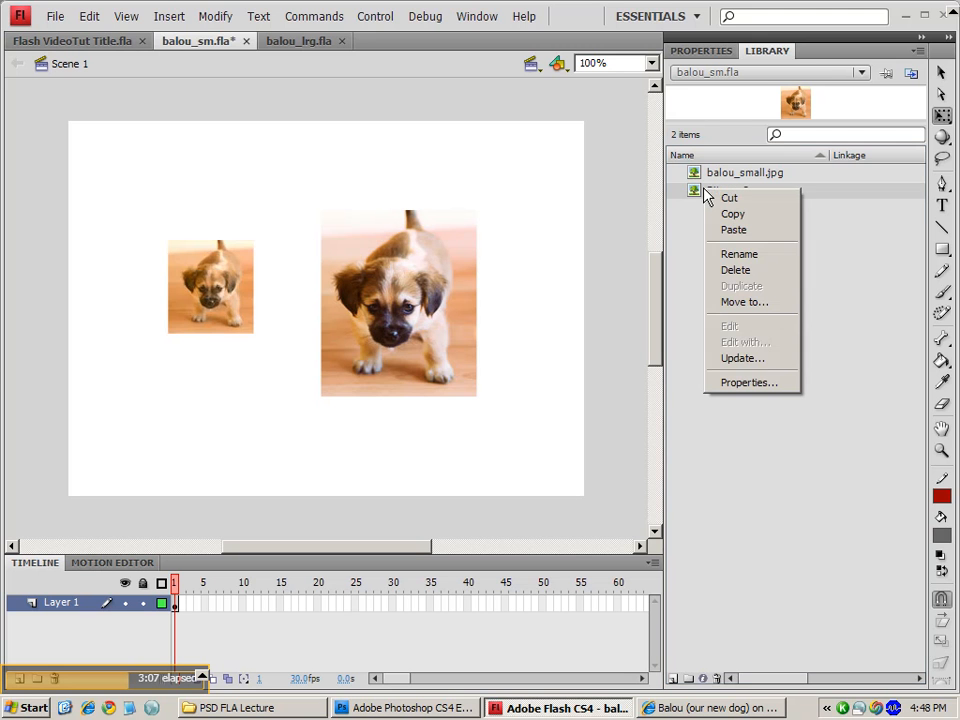
{"action": "left_click", "coordinate": [765, 388]}
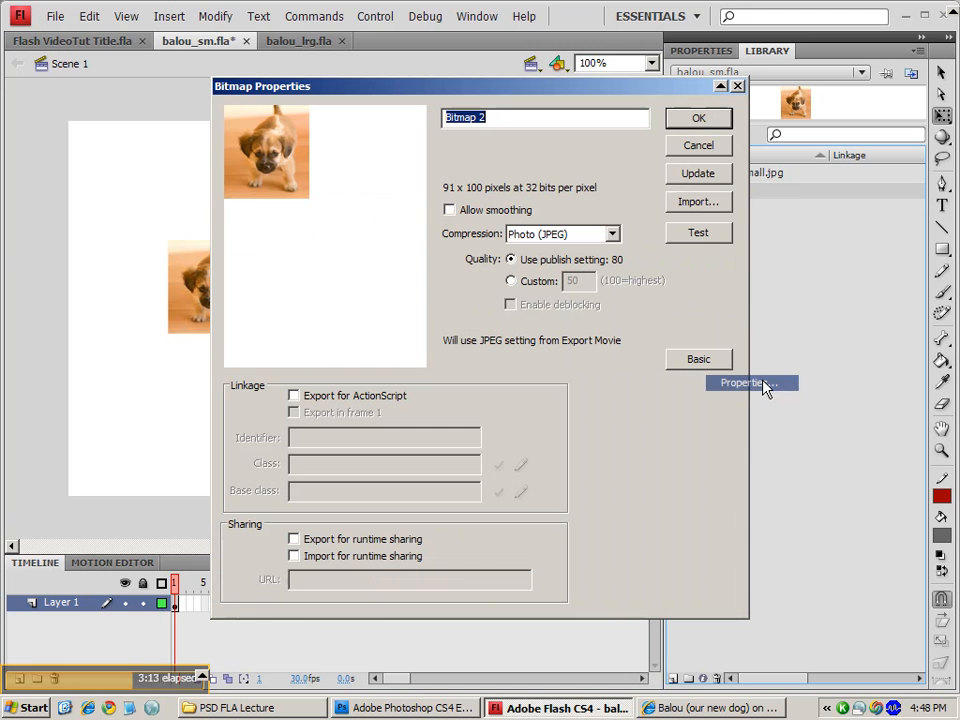
{"action": "left_click", "coordinate": [720, 203]}
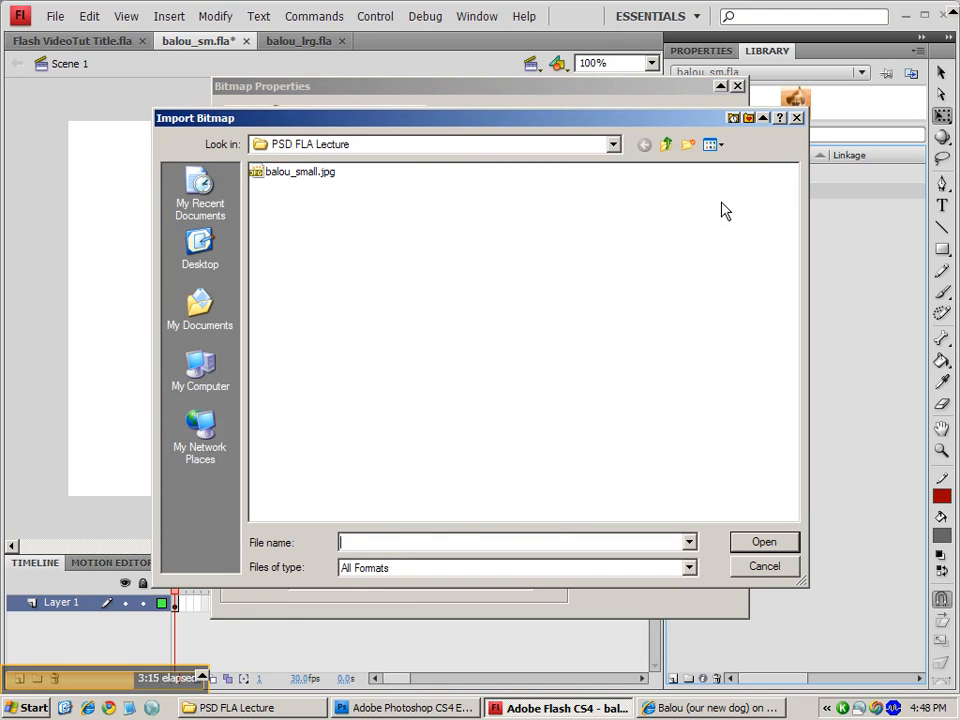
{"action": "left_click", "coordinate": [300, 172]}
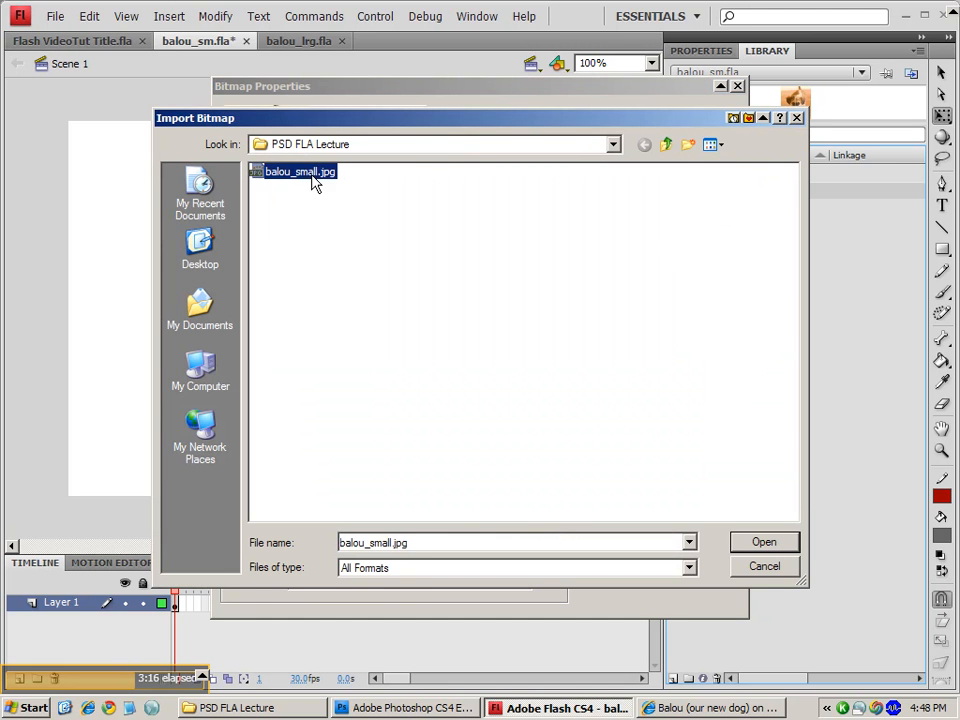
{"action": "left_click", "coordinate": [755, 546]}
{"action": "left_click_drag", "start_coordinate": [660, 103], "coordinate": [744, 321]}
{"action": "key", "text": "Return"}
{"action": "left_click_drag", "start_coordinate": [248, 356], "coordinate": [215, 335]}
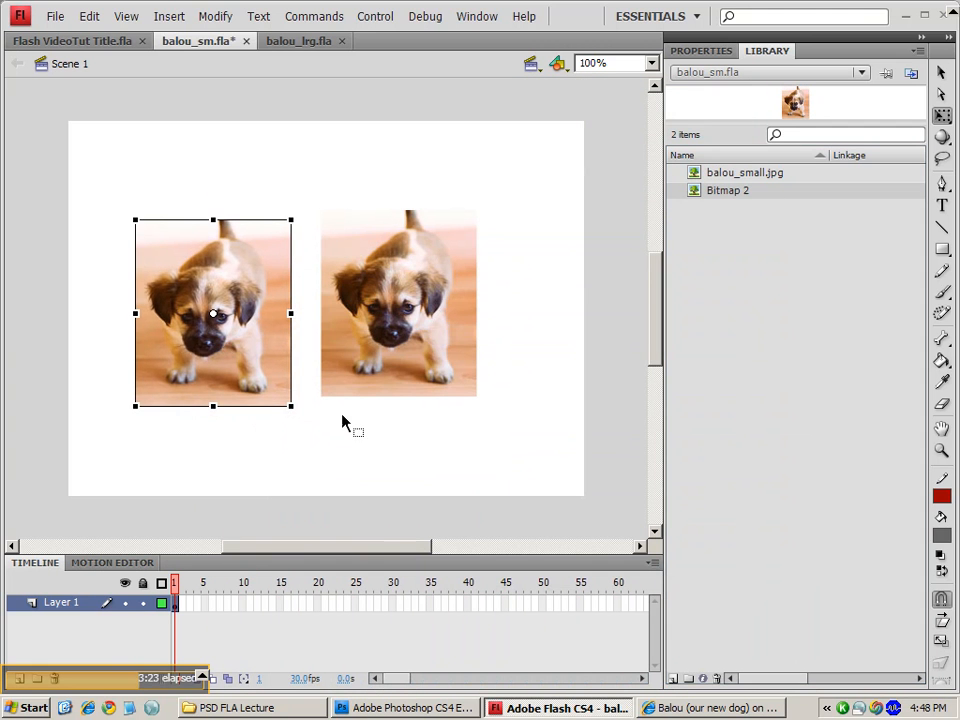
- Compare the two library bitmaps and open the Bitmap 2 update dialog, closing it without updating
{"action": "left_click", "coordinate": [693, 173]}
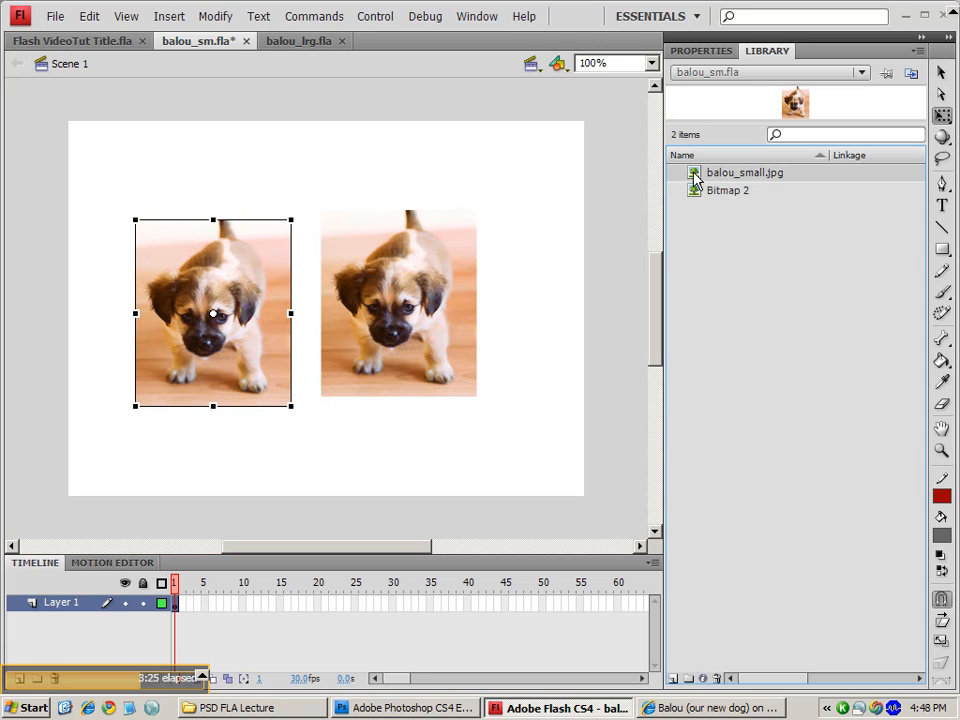
{"action": "left_click", "coordinate": [693, 195]}
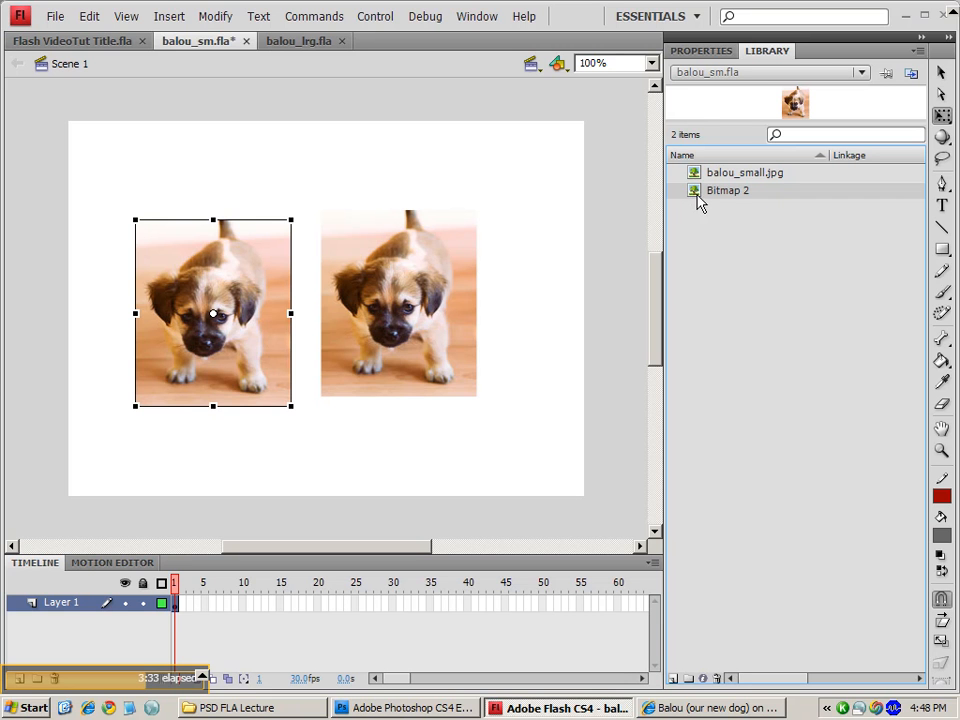
{"action": "right_click", "coordinate": [697, 194]}
{"action": "left_click", "coordinate": [753, 366]}
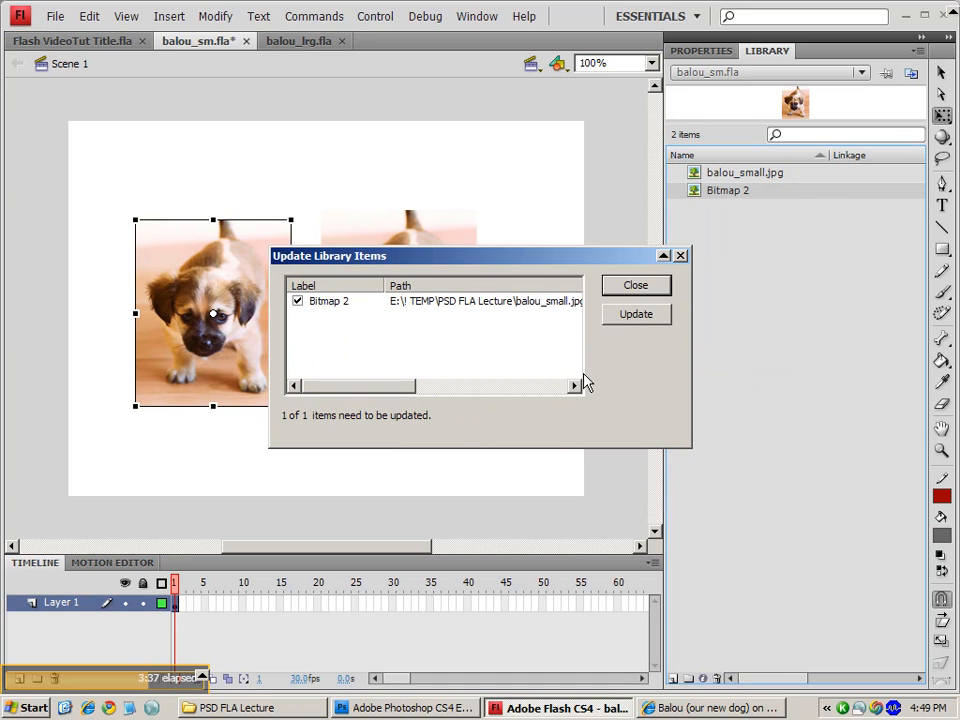
{"action": "left_click", "coordinate": [658, 287]}
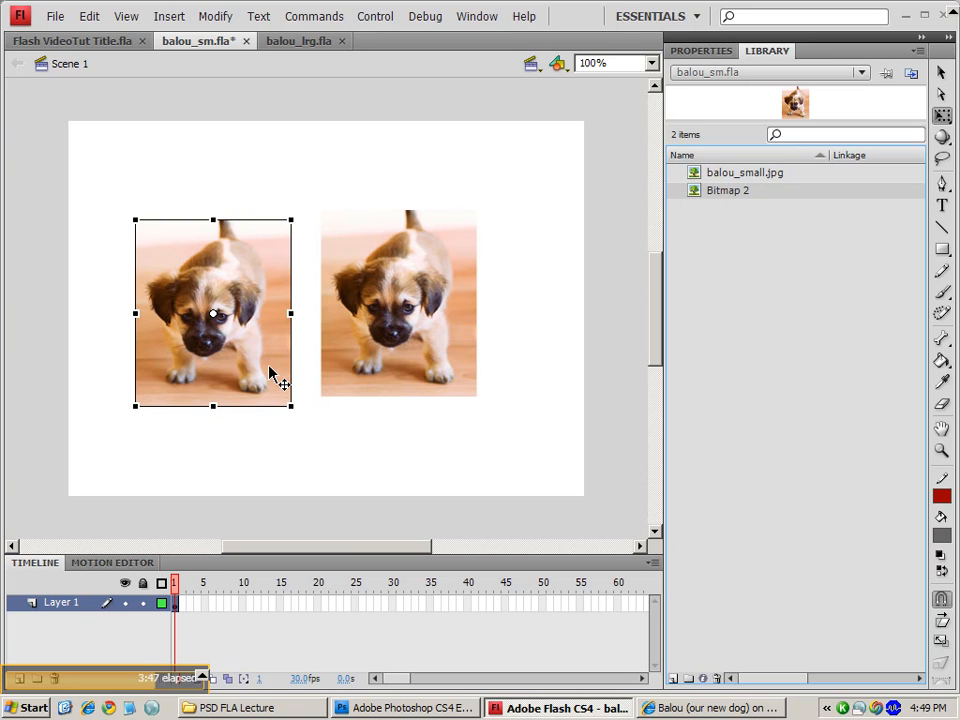
- Delete the selected left puppy image from the stage
{"action": "key", "text": "Delete"}
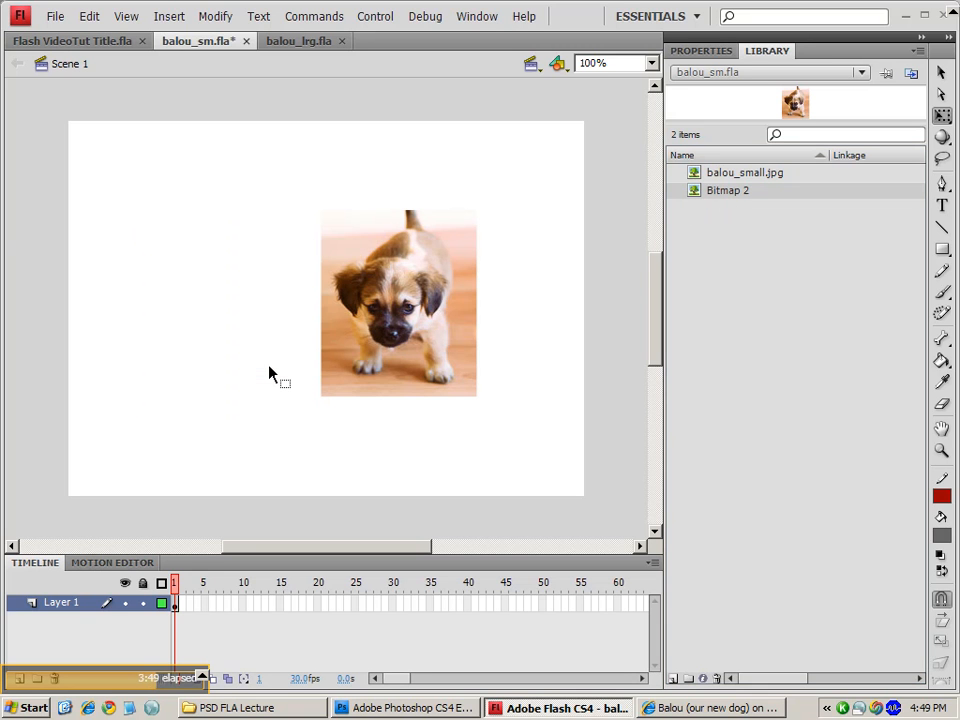